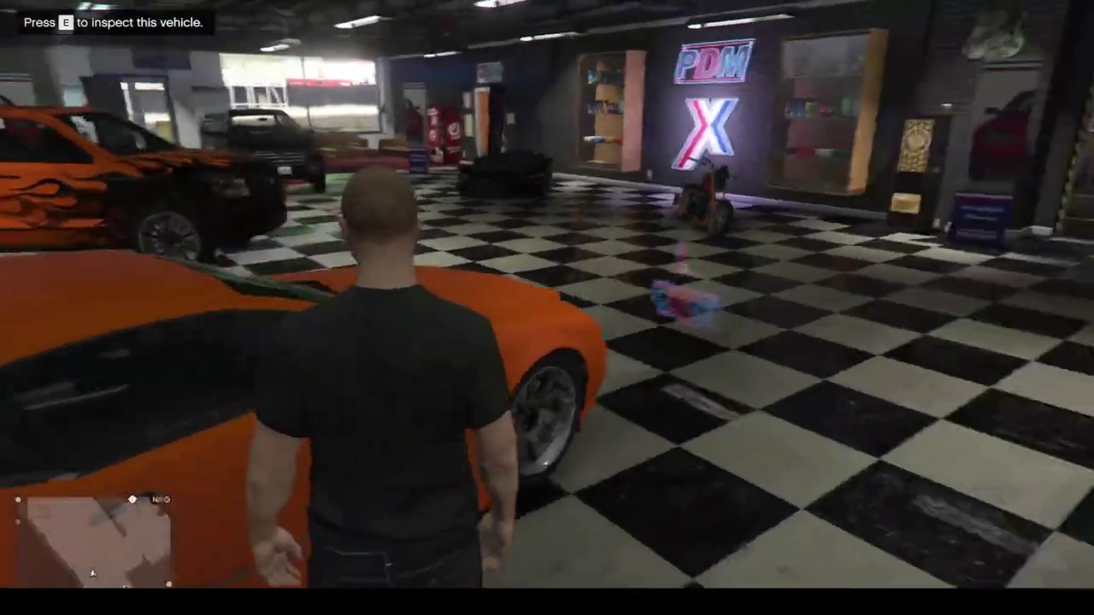
pyautogui.press('w')
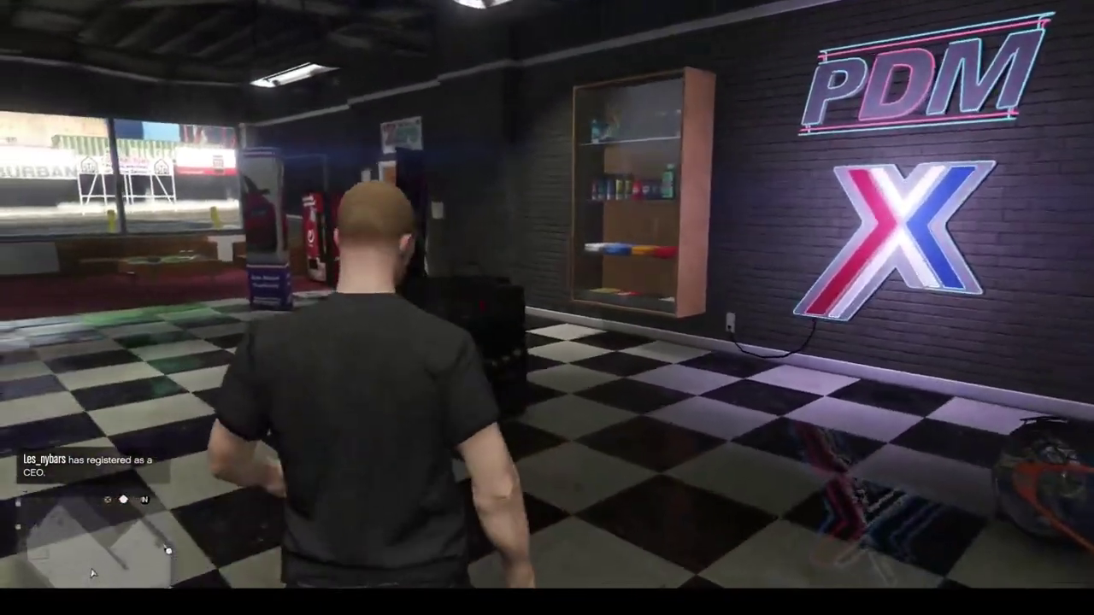
pyautogui.press('w')
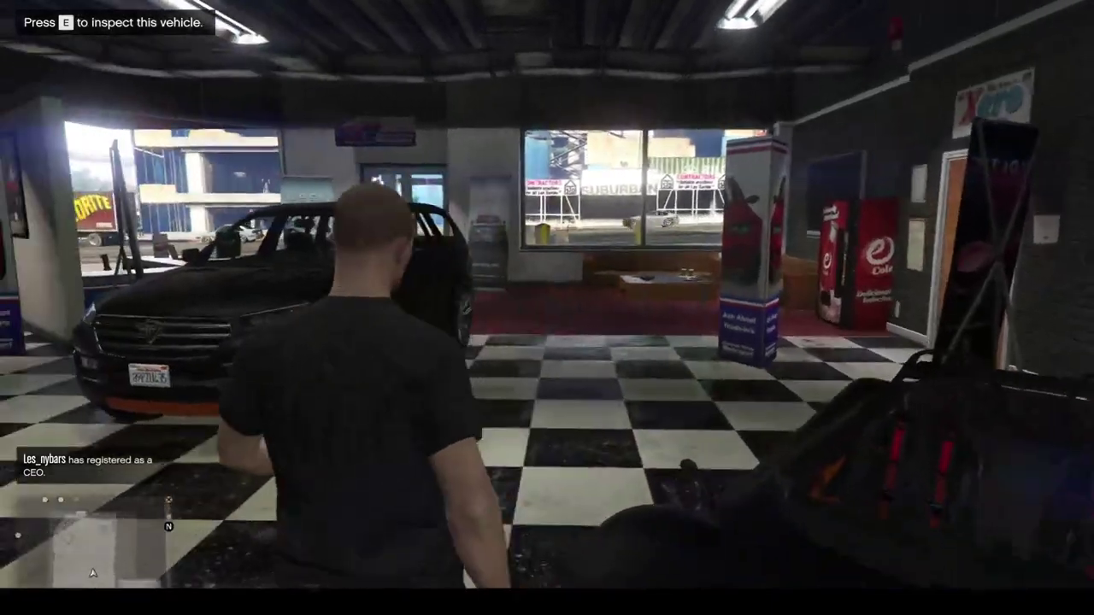
pyautogui.press('w')
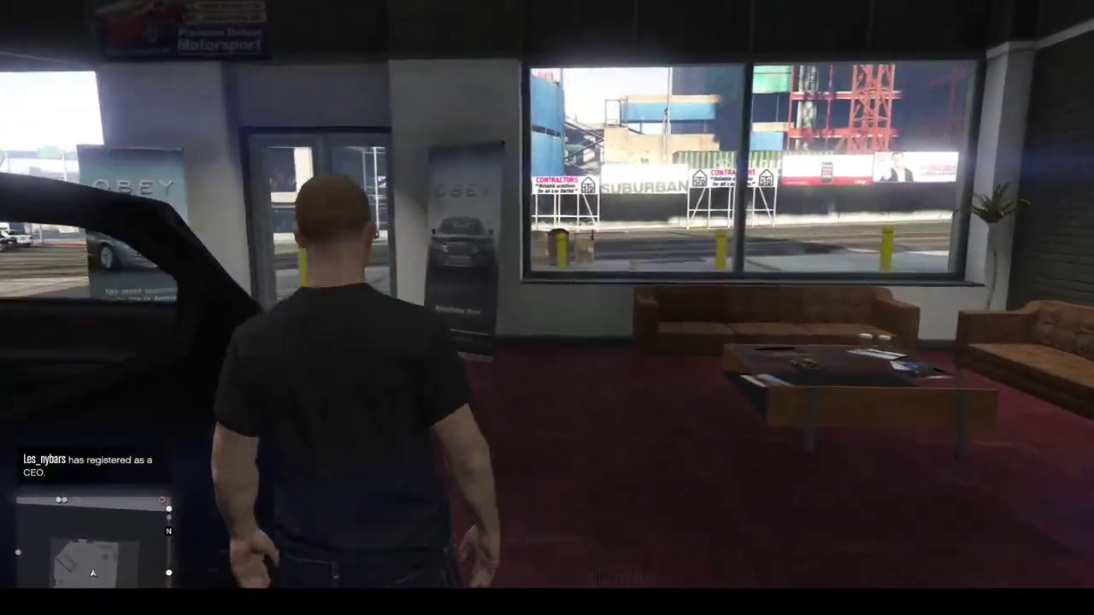
pyautogui.press('w')
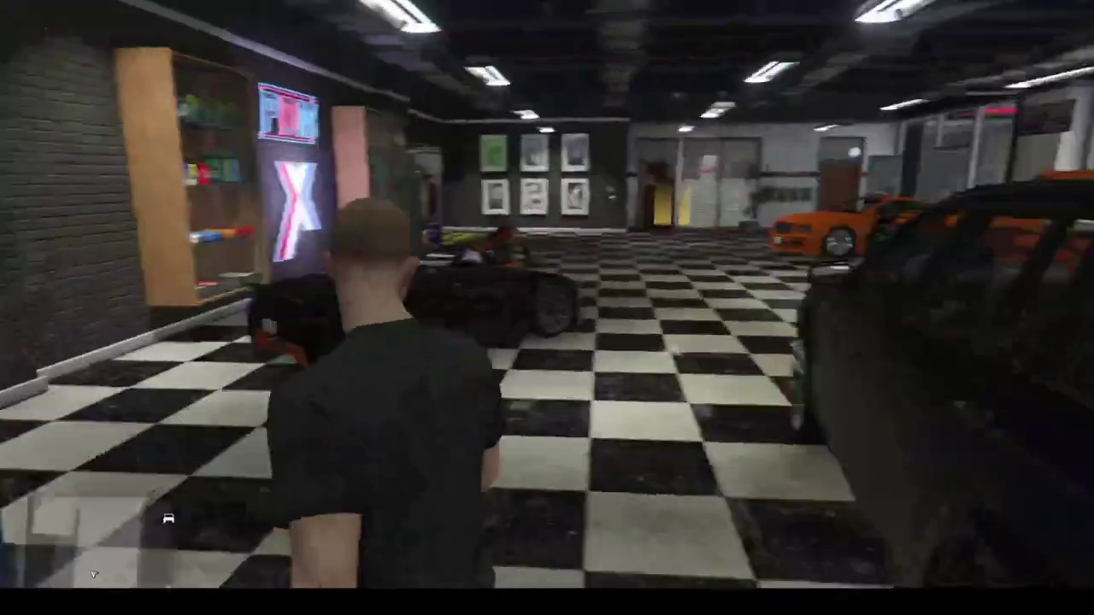
pyautogui.press('w')
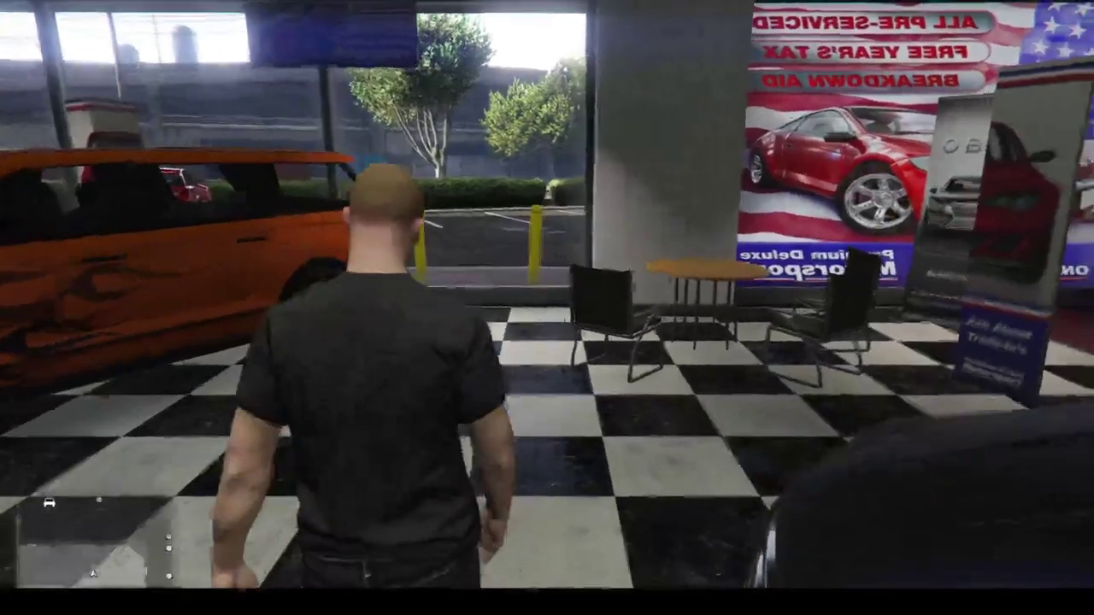
pyautogui.press('w')
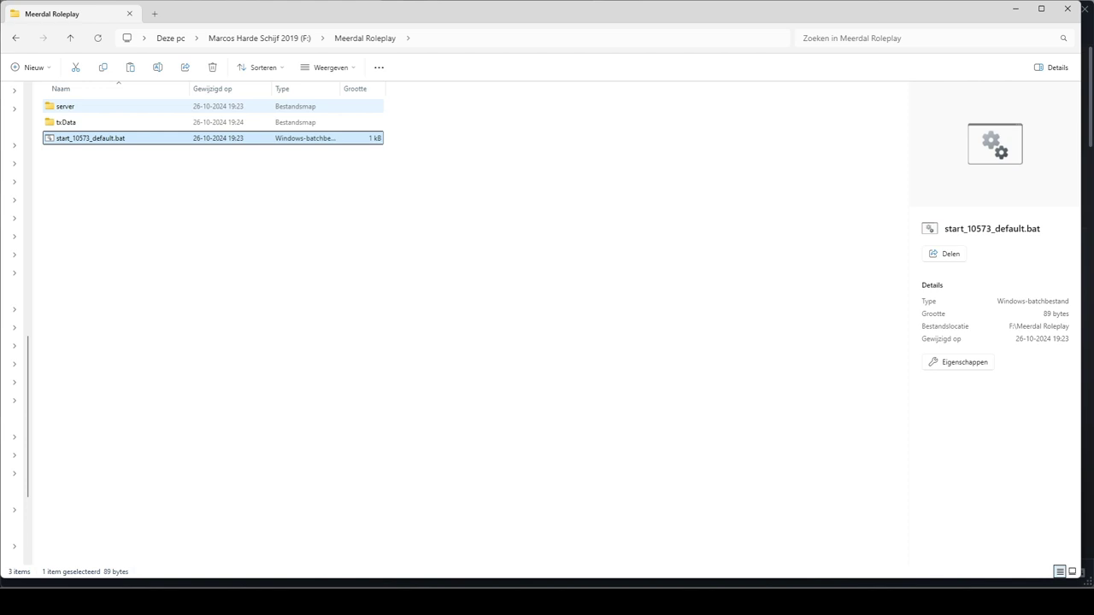
# Open the server folder inside Meerdal Roleplay and locate FXServer.exe.
pyautogui.doubleClick(77, 106)
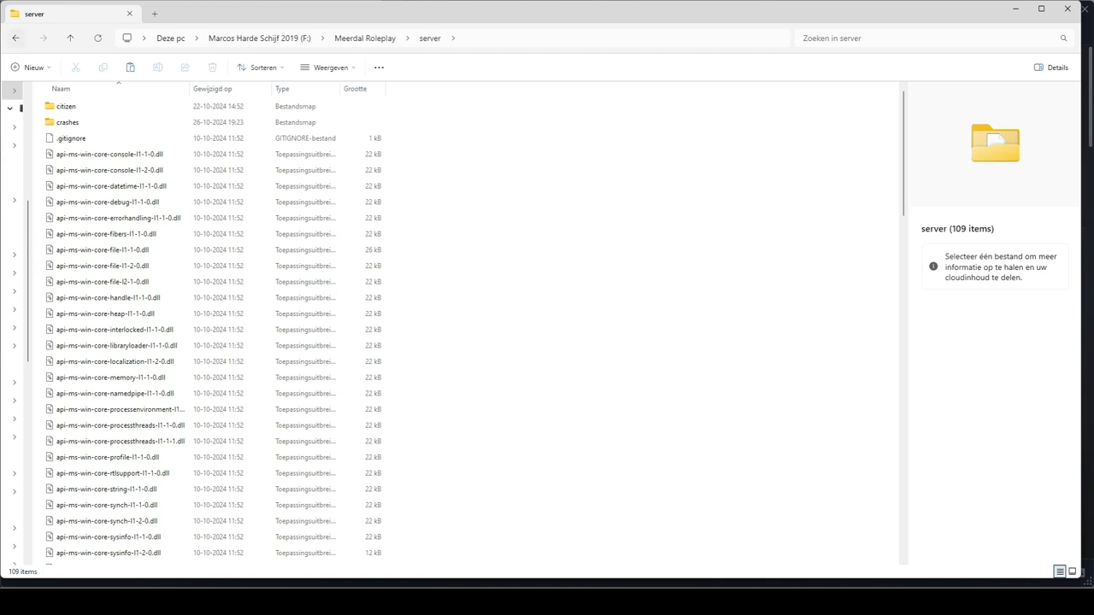
pyautogui.scroll(-20, 111, 478)
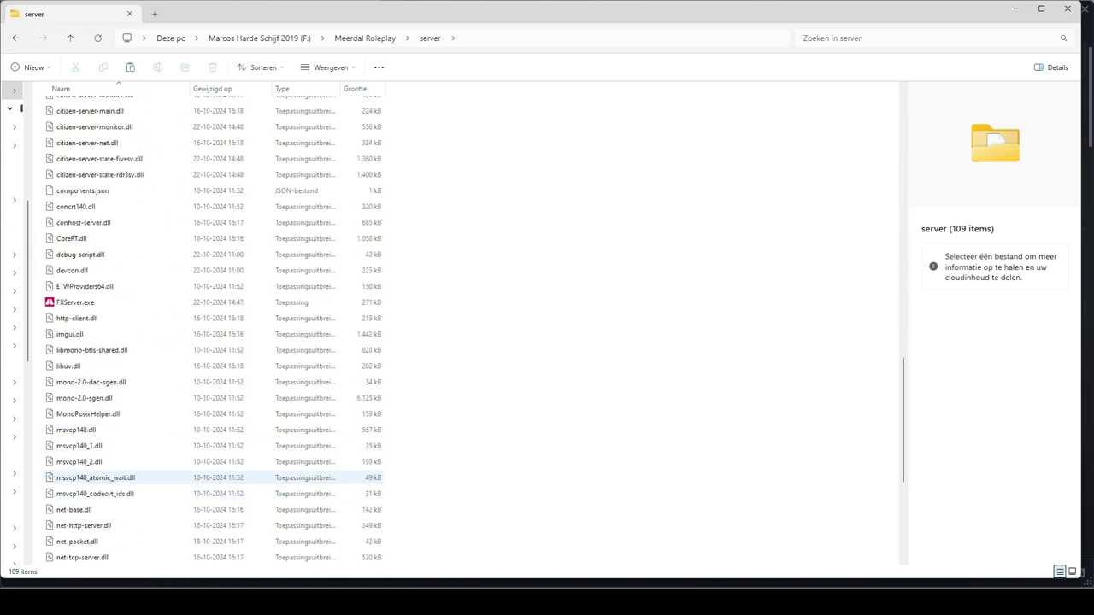
pyautogui.moveTo(82, 301)
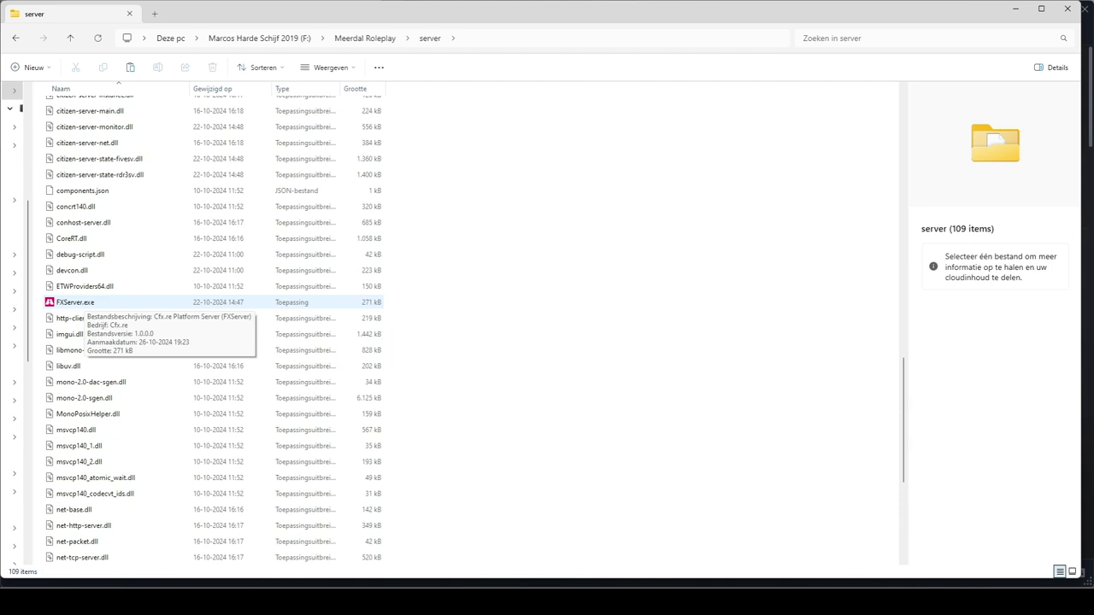
# Switch to the XAMPP Control Panel to check the Apache and MySQL modules, and return to File Explorer.
pyautogui.moveTo(449, 601)
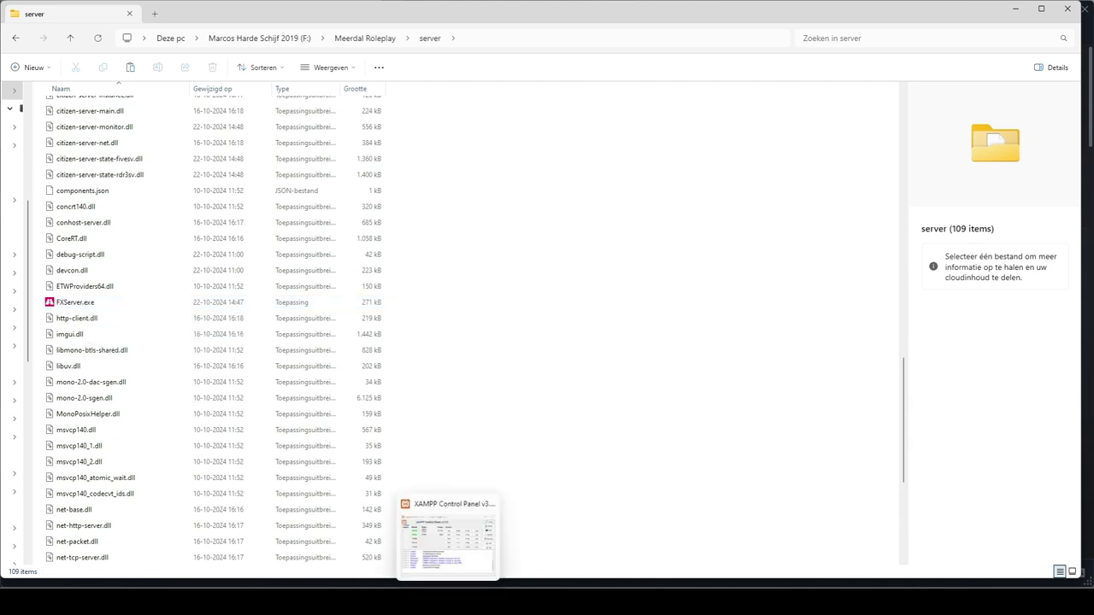
pyautogui.click(448, 540)
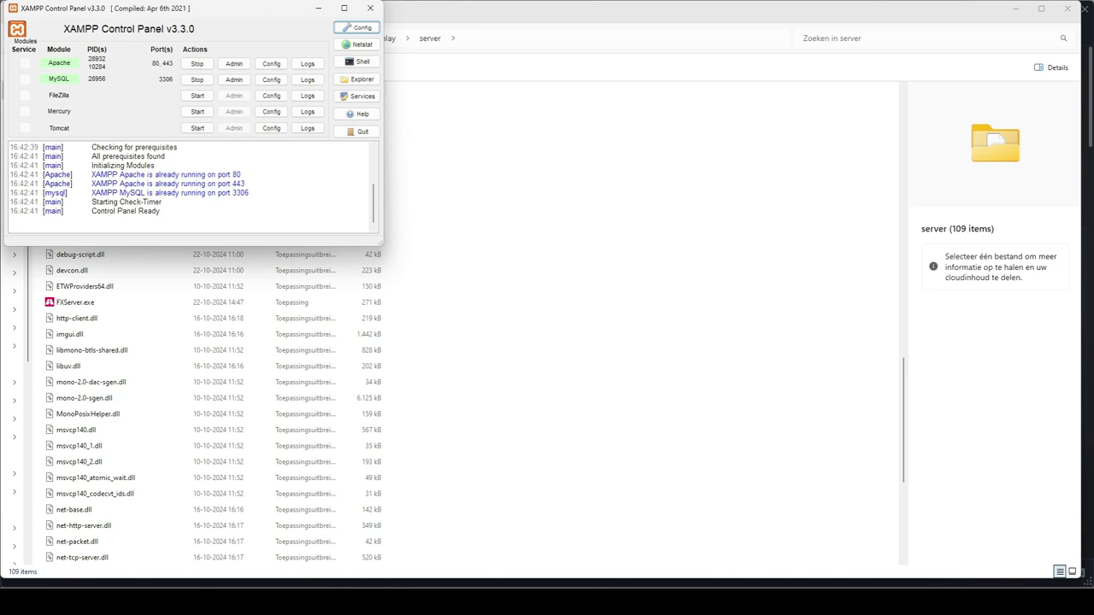
pyautogui.hotkey('alt', 'Tab')
# Go back to the Meerdal Roleplay folder and open ESXLegacy_1D25E0.base inside txData.
pyautogui.scroll(2, 470, 330)
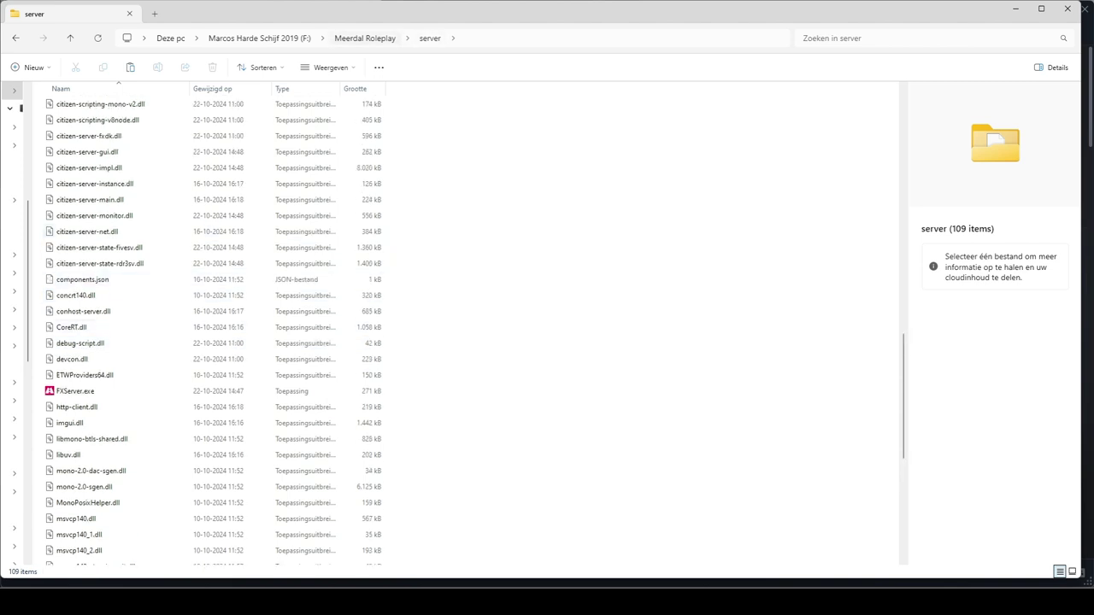
pyautogui.click(364, 37)
pyautogui.click(66, 123)
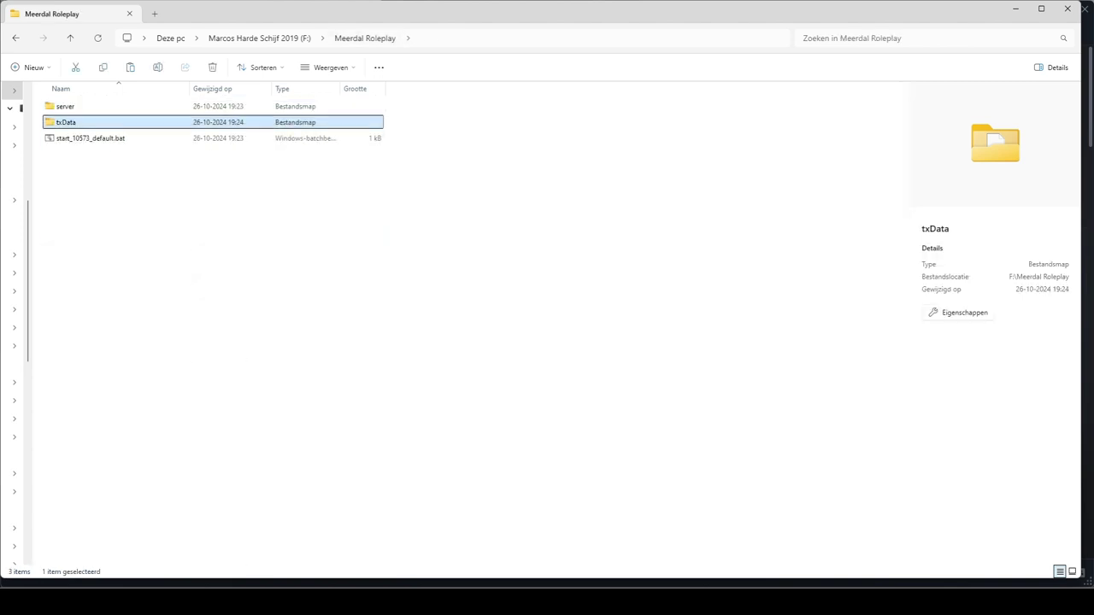
pyautogui.press('Return')
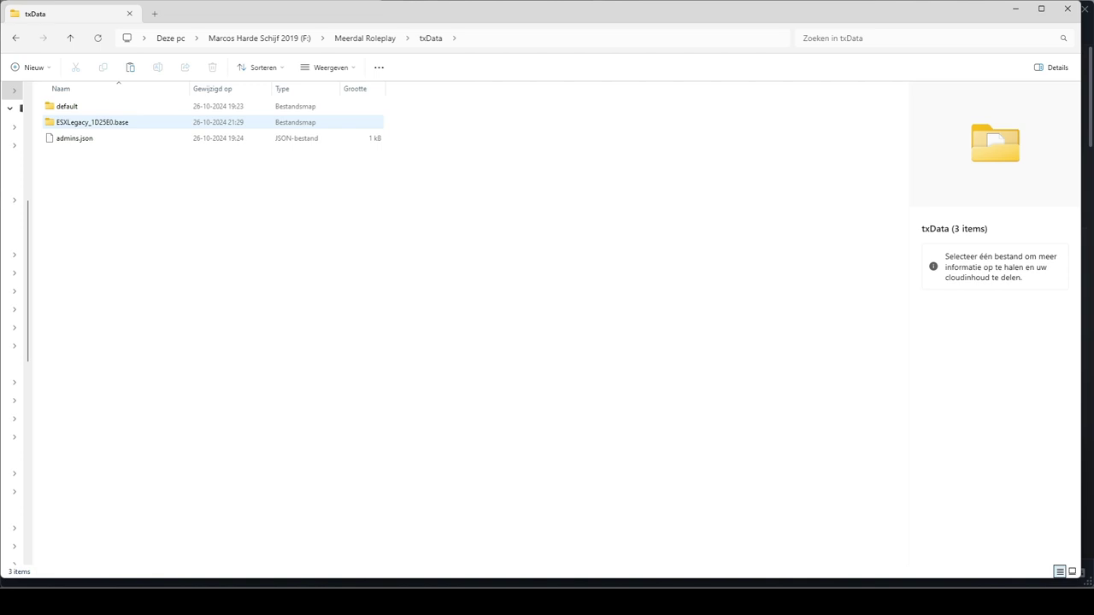
pyautogui.click(94, 123)
pyautogui.press('Return')
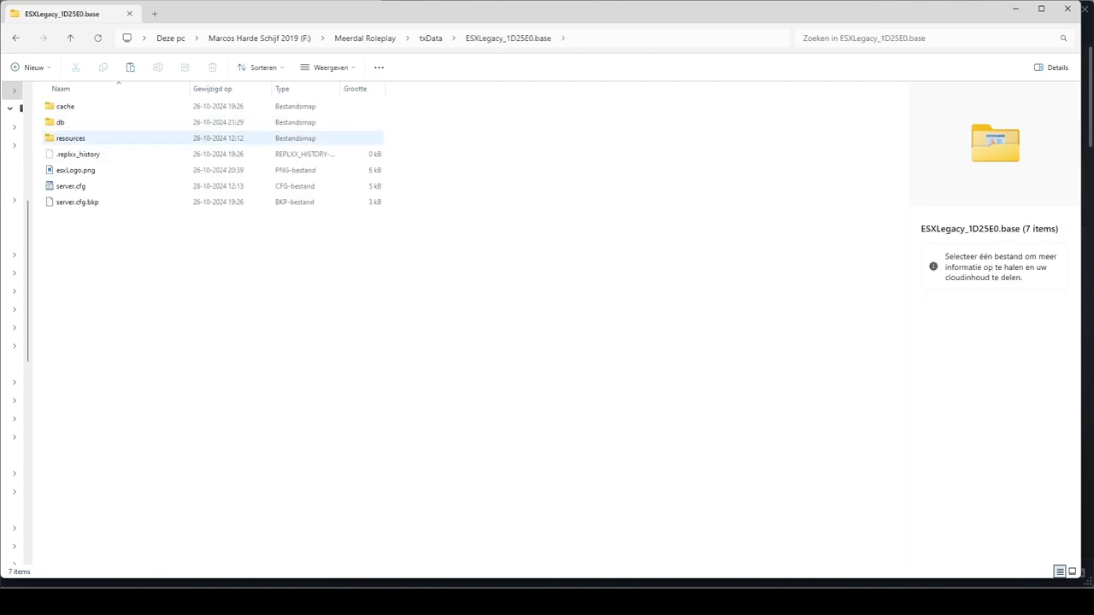
# Open server.cfg, review its settings and the list of started resources, and close the file.
pyautogui.click(71, 185)
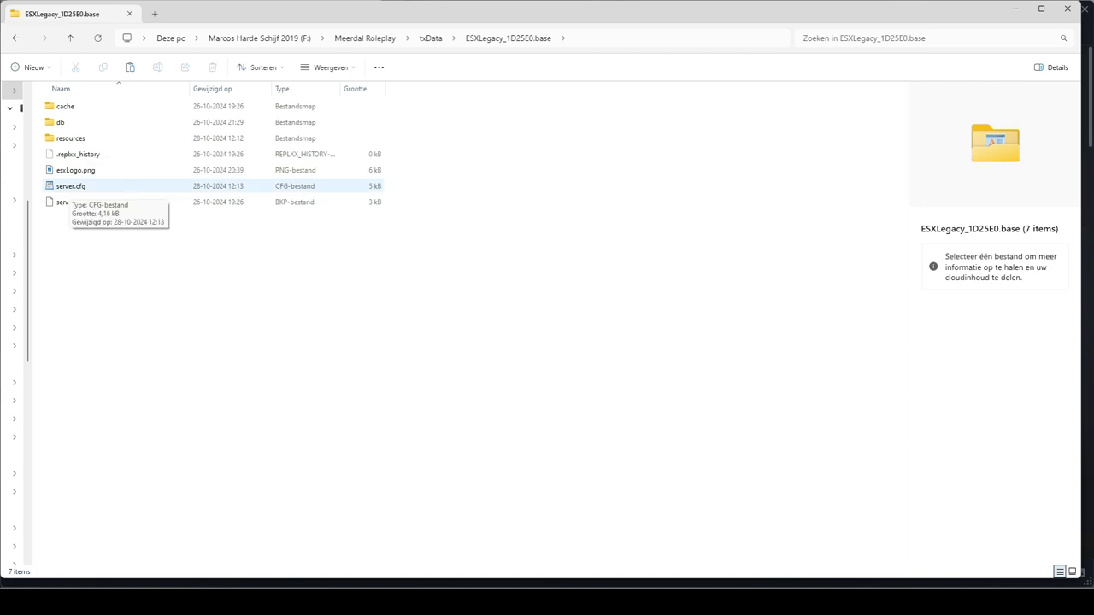
pyautogui.doubleClick(68, 186)
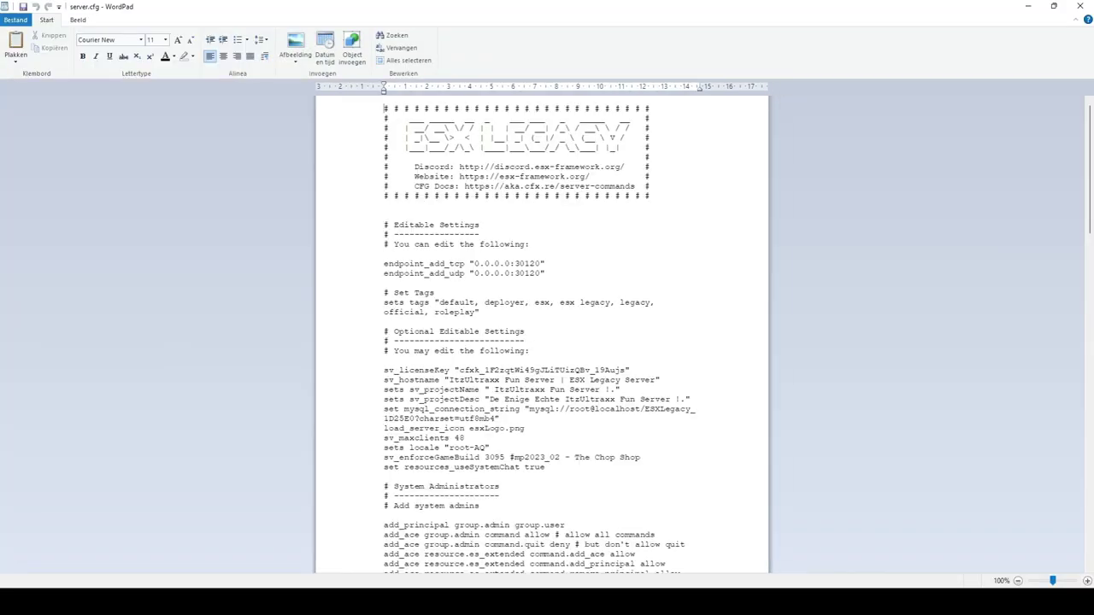
pyautogui.scroll(-3, 539, 342)
pyautogui.scroll(-20, 542, 334)
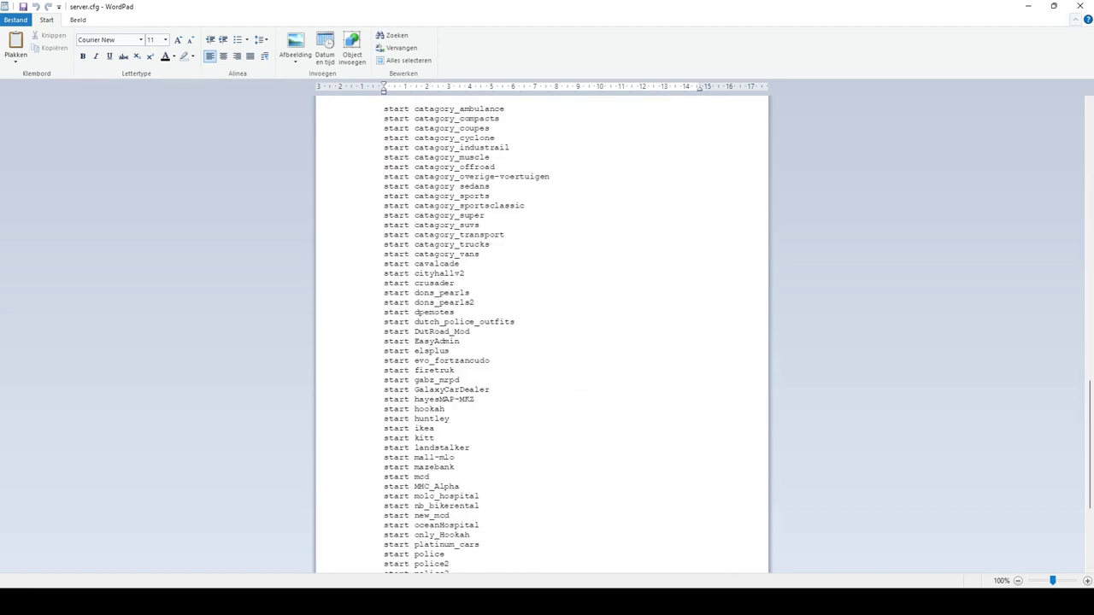
pyautogui.click(1079, 6)
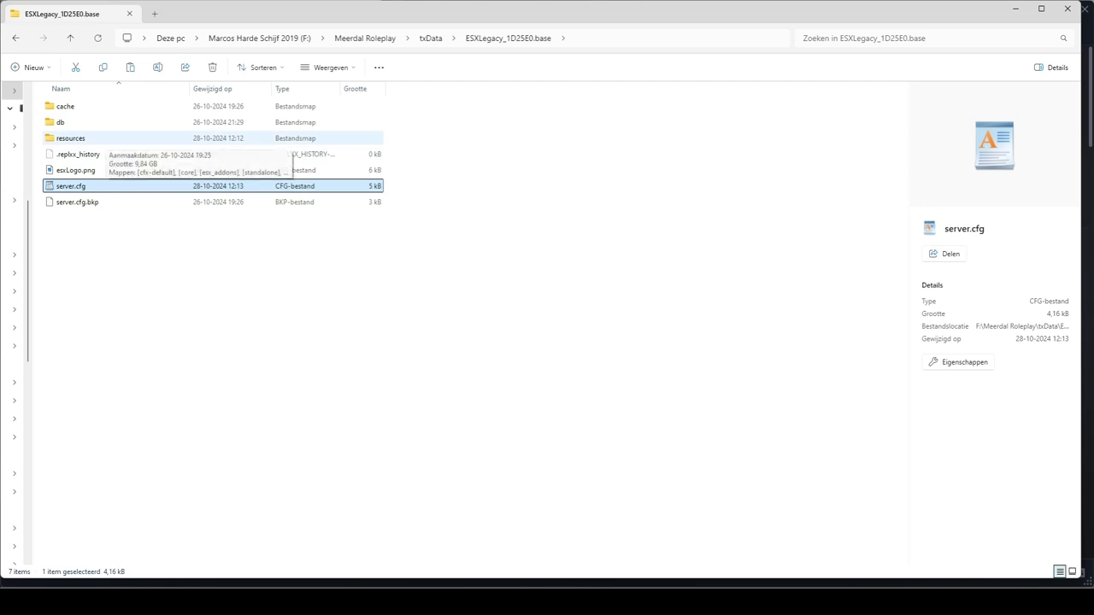
# Open the resources folder, inspect the vehicle files in the stream folder of catagory_sports, and return to resources.
pyautogui.click(105, 138)
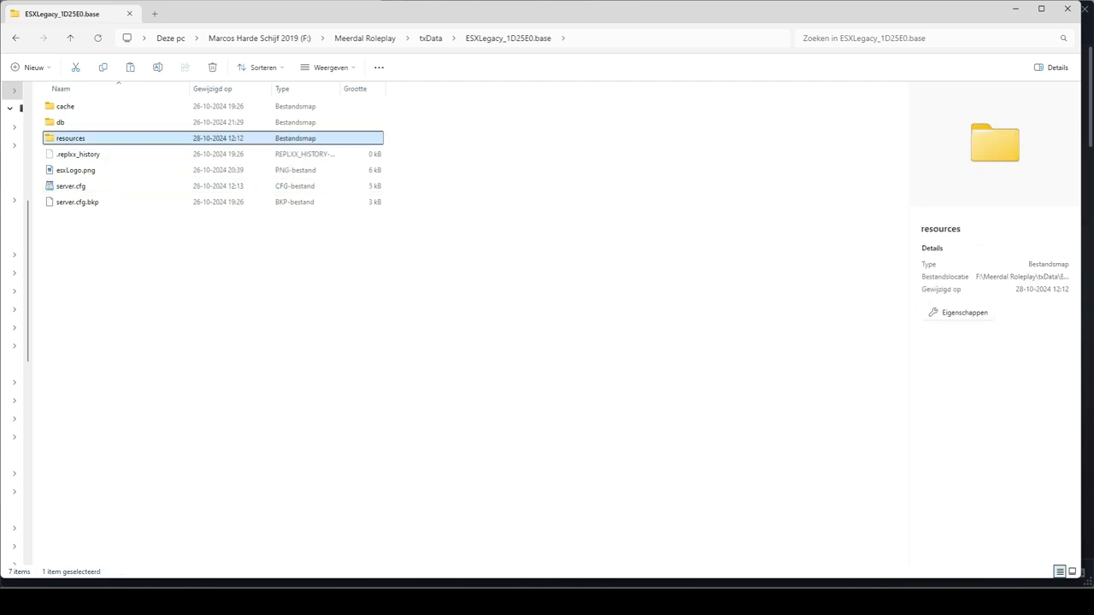
pyautogui.doubleClick(70, 137)
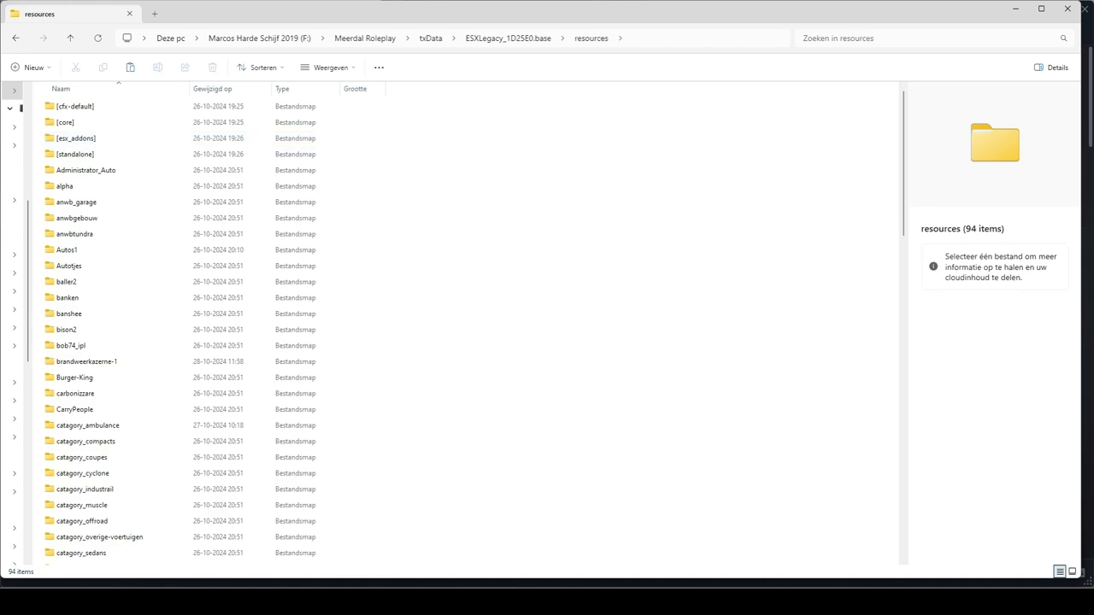
pyautogui.scroll(-2, 85, 154)
pyautogui.scroll(-5, 461, 325)
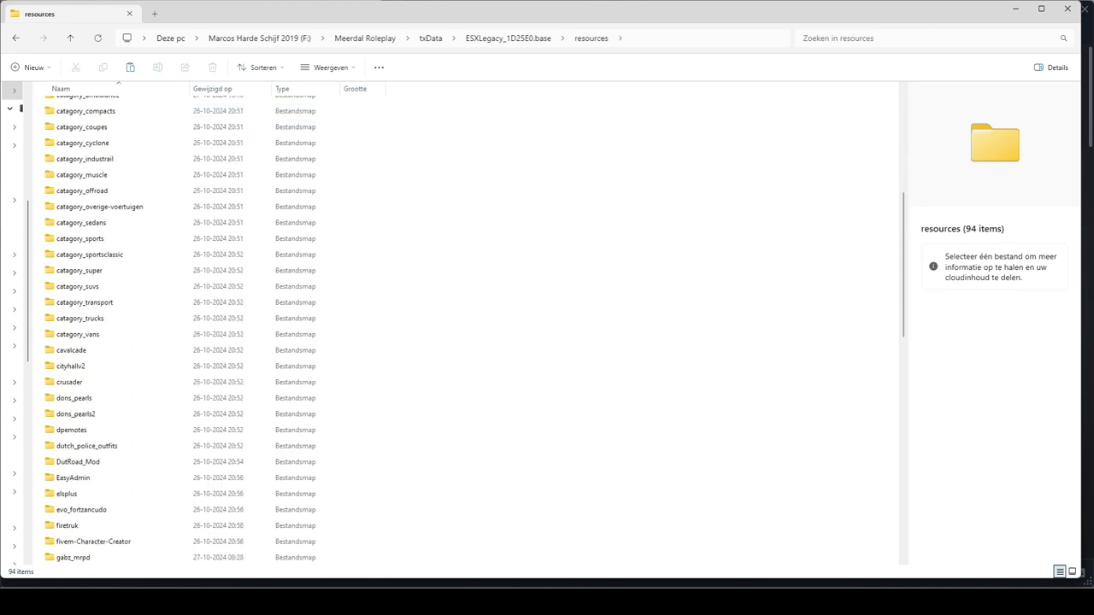
pyautogui.doubleClick(80, 238)
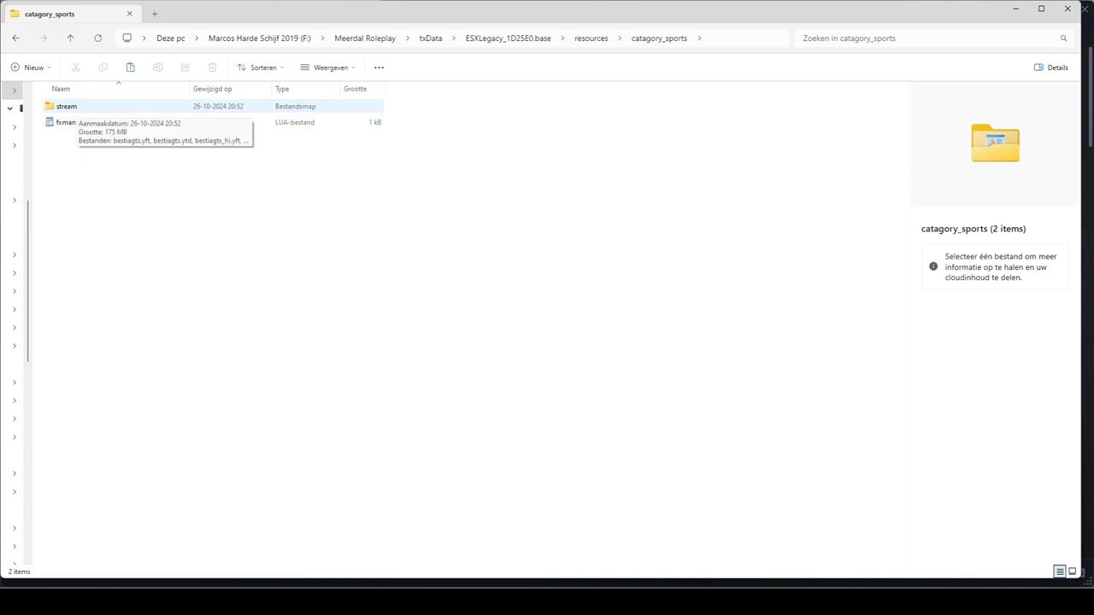
pyautogui.doubleClick(67, 106)
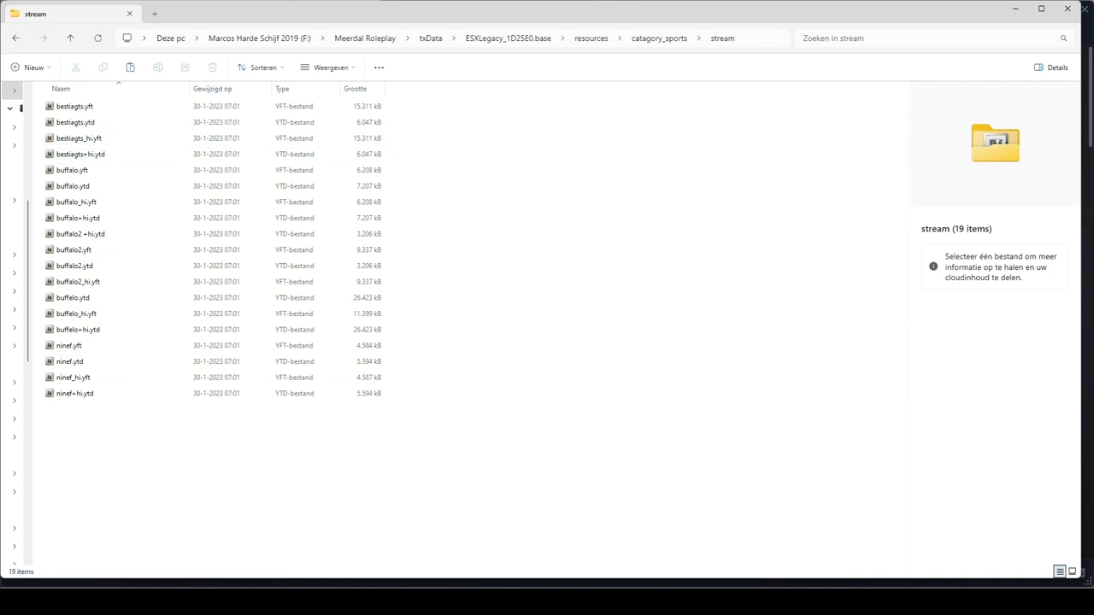
pyautogui.hotkey('alt', 'Left')
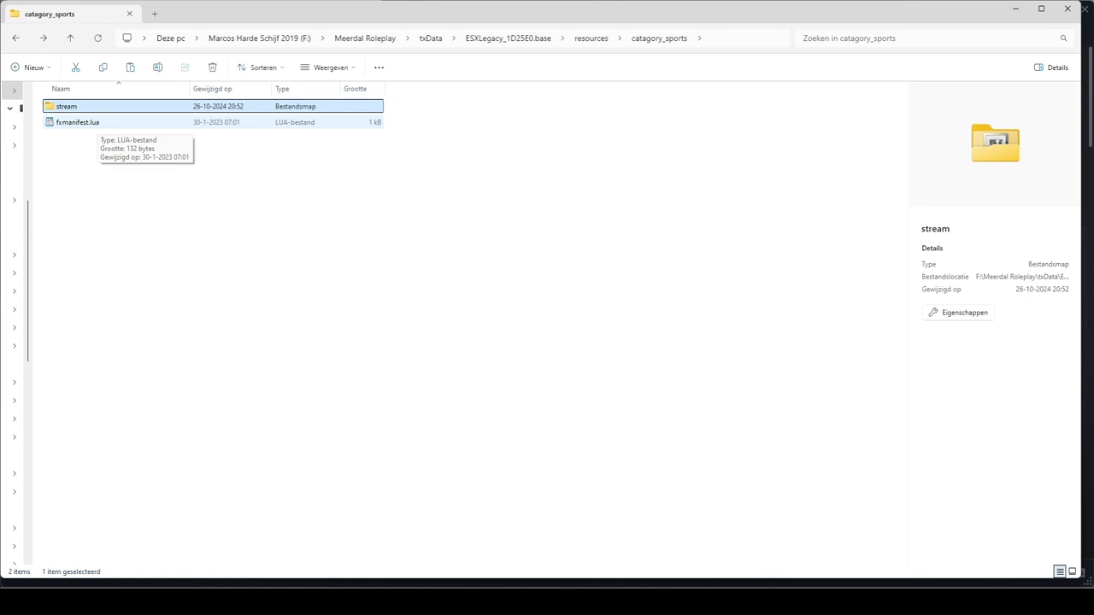
pyautogui.hotkey('alt', 'Left')
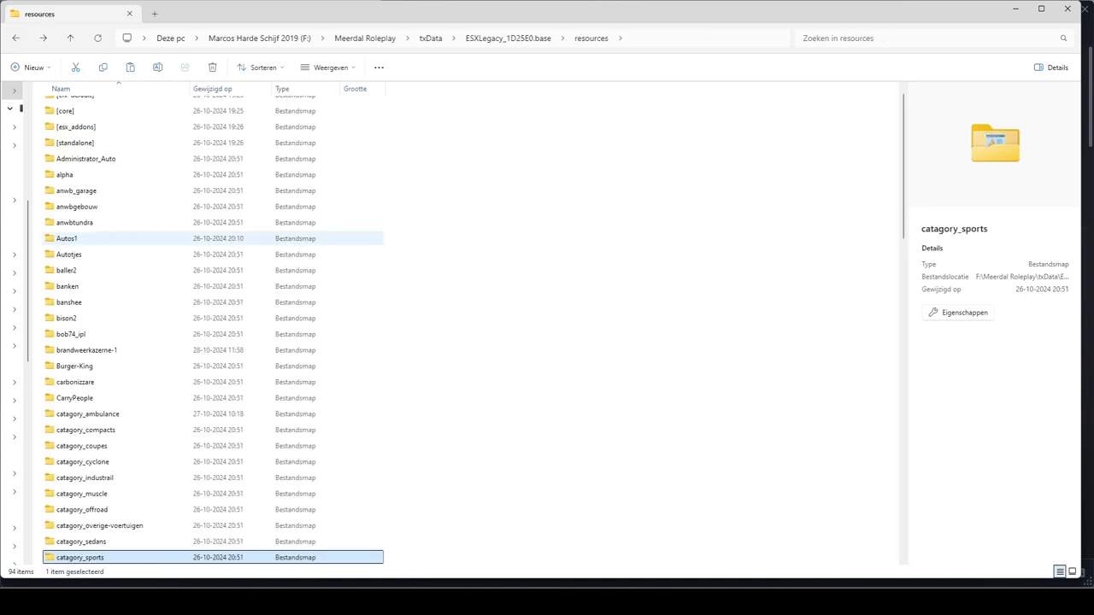
# Look through the full list of installed resource folders, including the vehicle categories, maps and police resources.
pyautogui.scroll(-7, 175, 423)
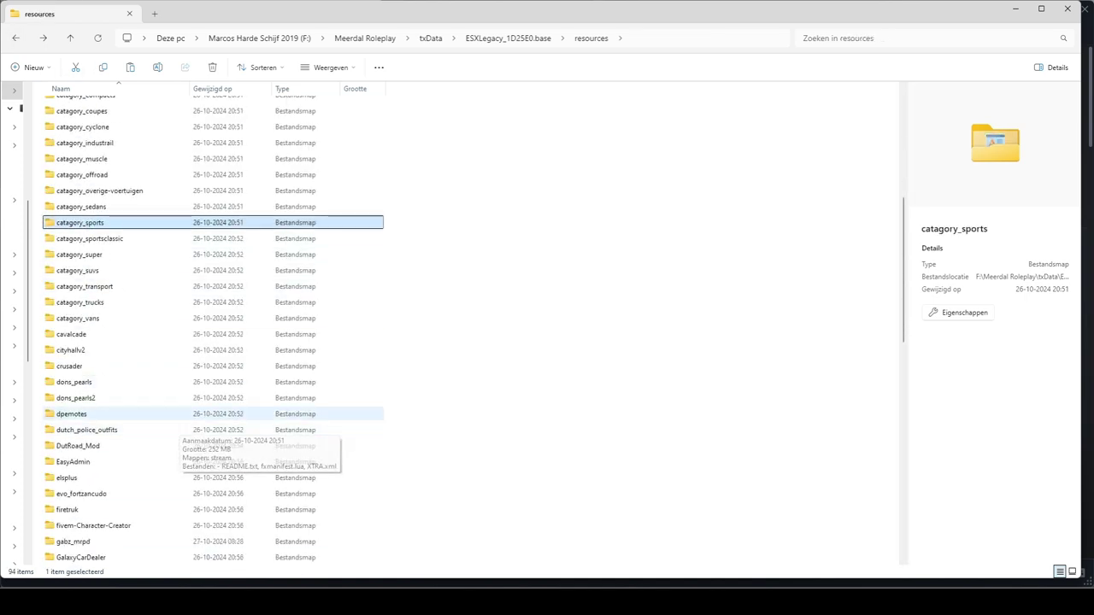
pyautogui.scroll(-5, 175, 421)
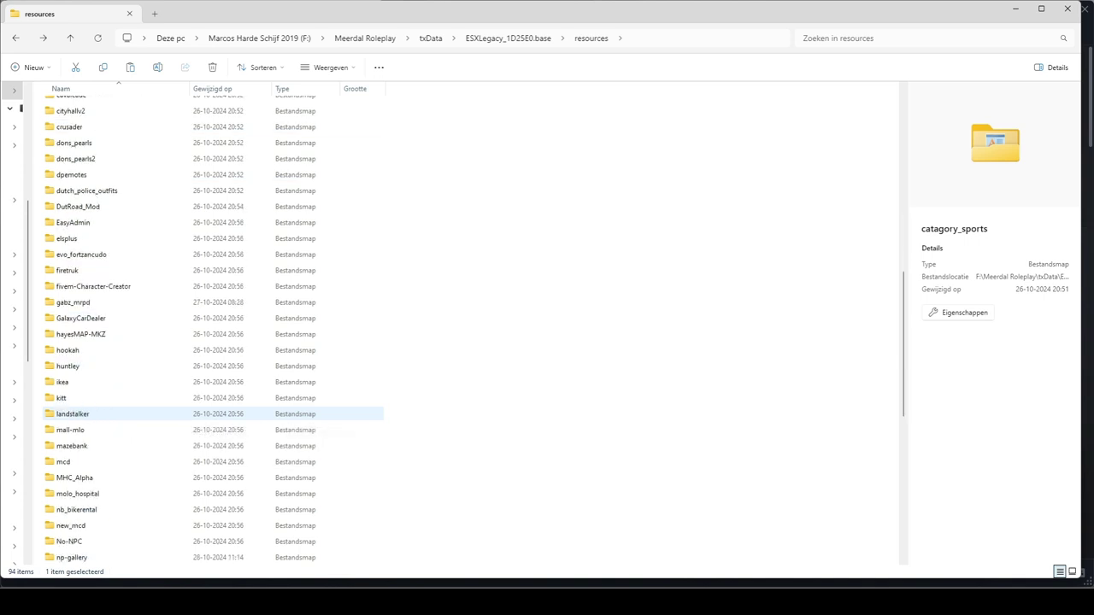
pyautogui.scroll(-3, 175, 414)
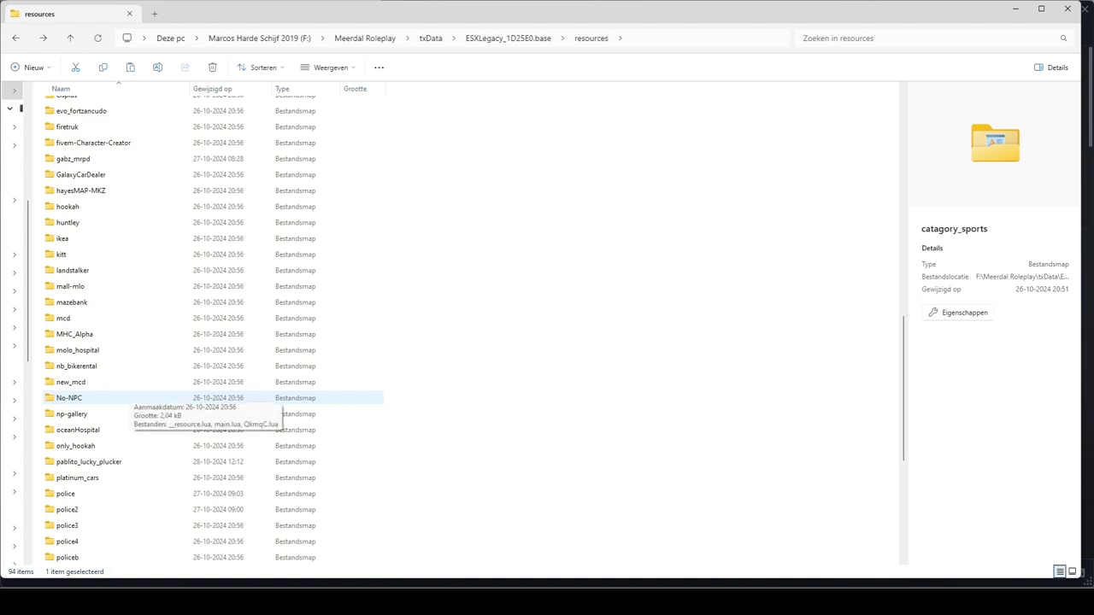
pyautogui.scroll(-6, 176, 430)
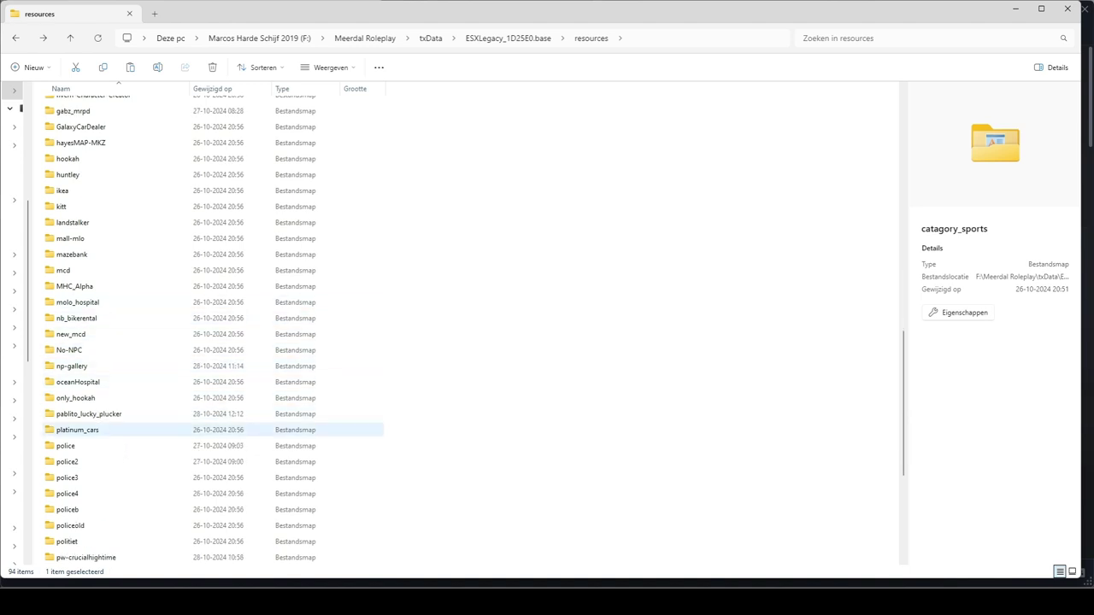
pyautogui.scroll(-1, 176, 431)
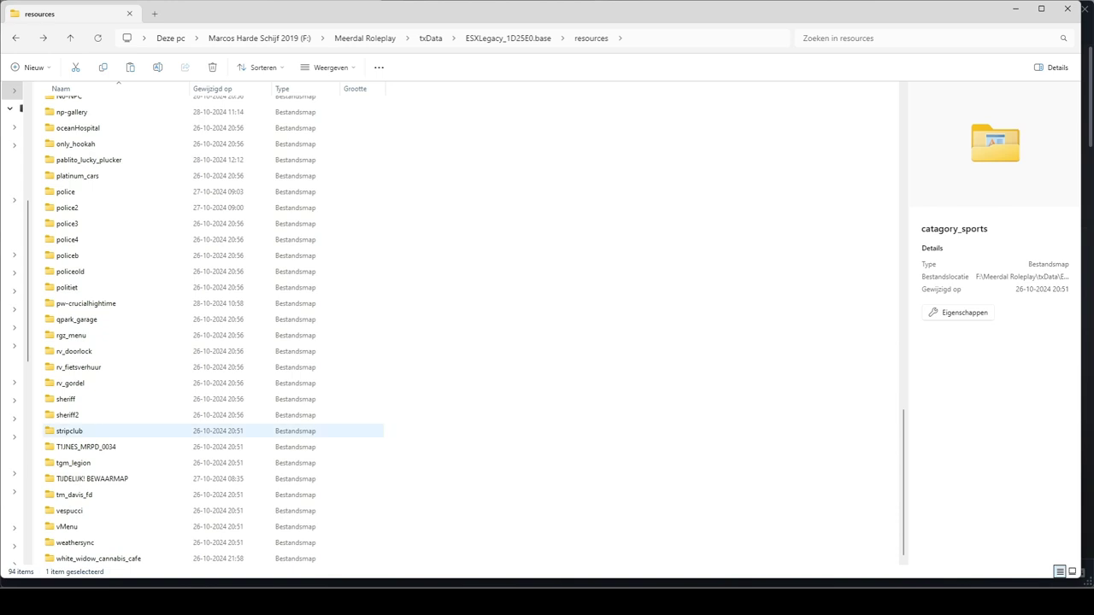
pyautogui.scroll(3, 214, 427)
pyautogui.scroll(6, 213, 423)
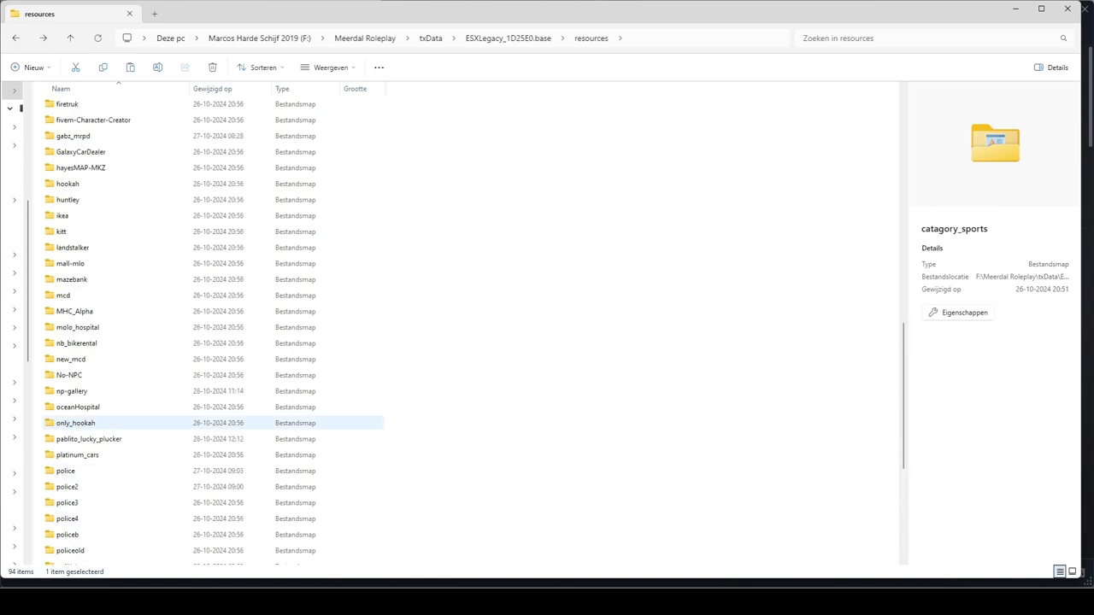
pyautogui.scroll(3, 213, 423)
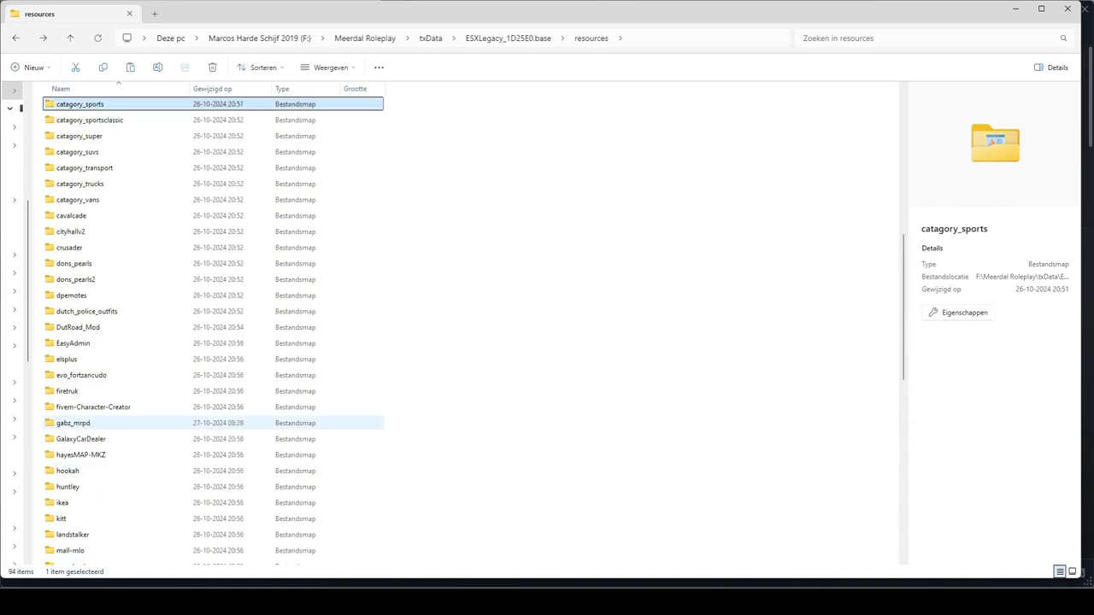
pyautogui.scroll(9, 213, 423)
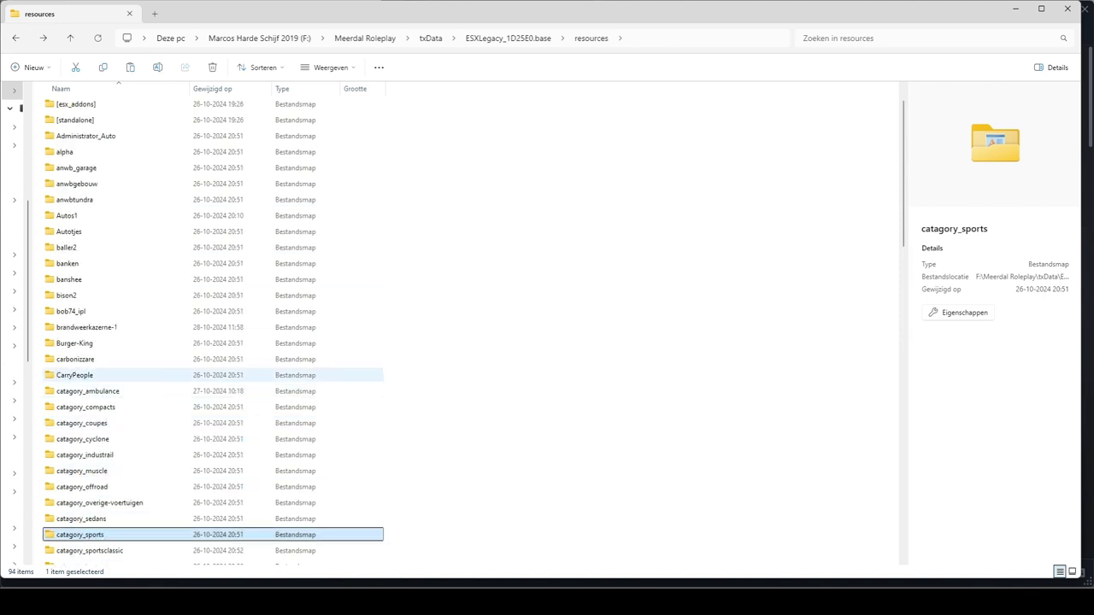
pyautogui.scroll(-9, 213, 378)
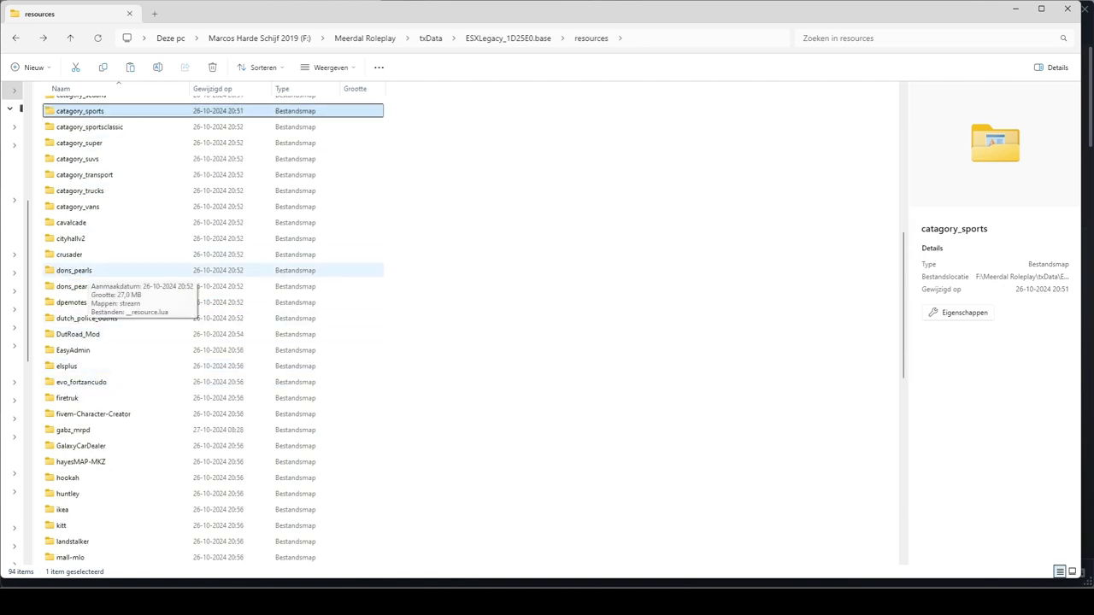
# Open the dons_pearls resource, inspect the map files in its stream folder, and return to resources.
pyautogui.doubleClick(74, 270)
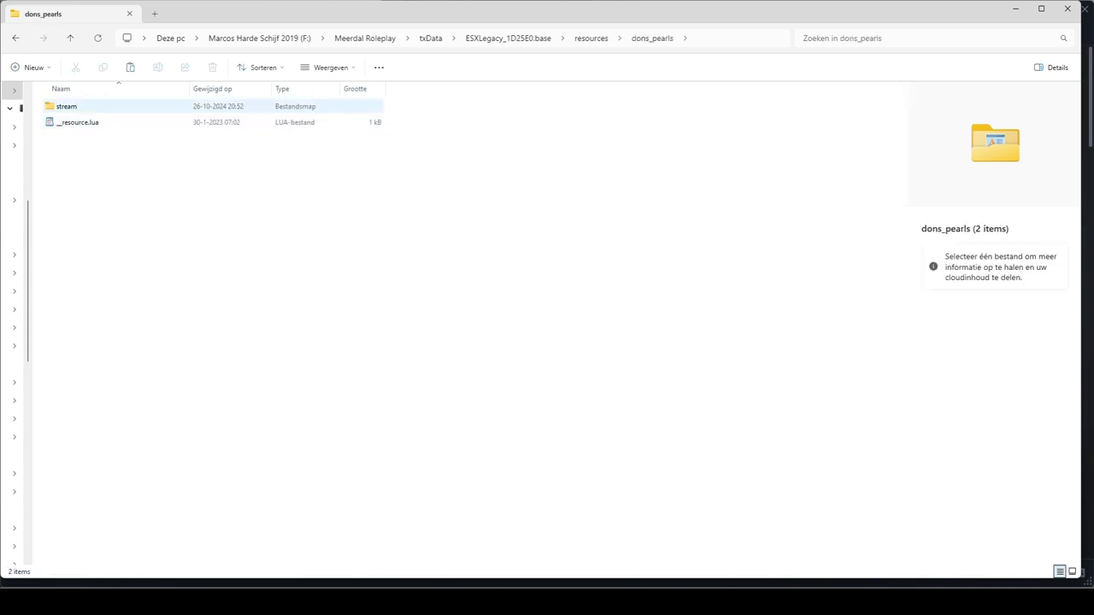
pyautogui.hotkey('alt', 'Left')
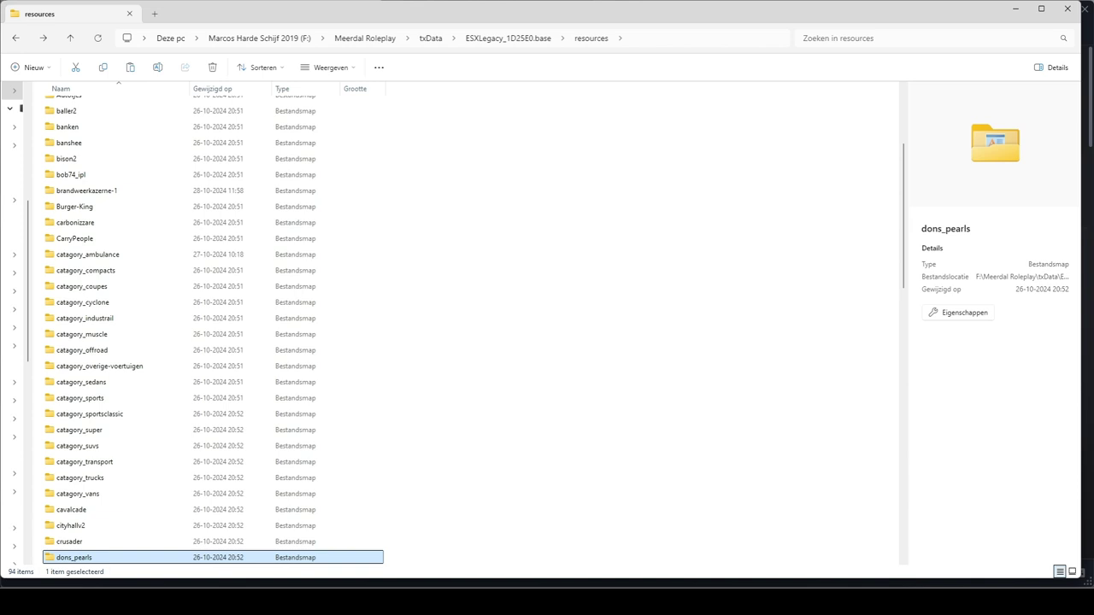
pyautogui.scroll(-3, 214, 525)
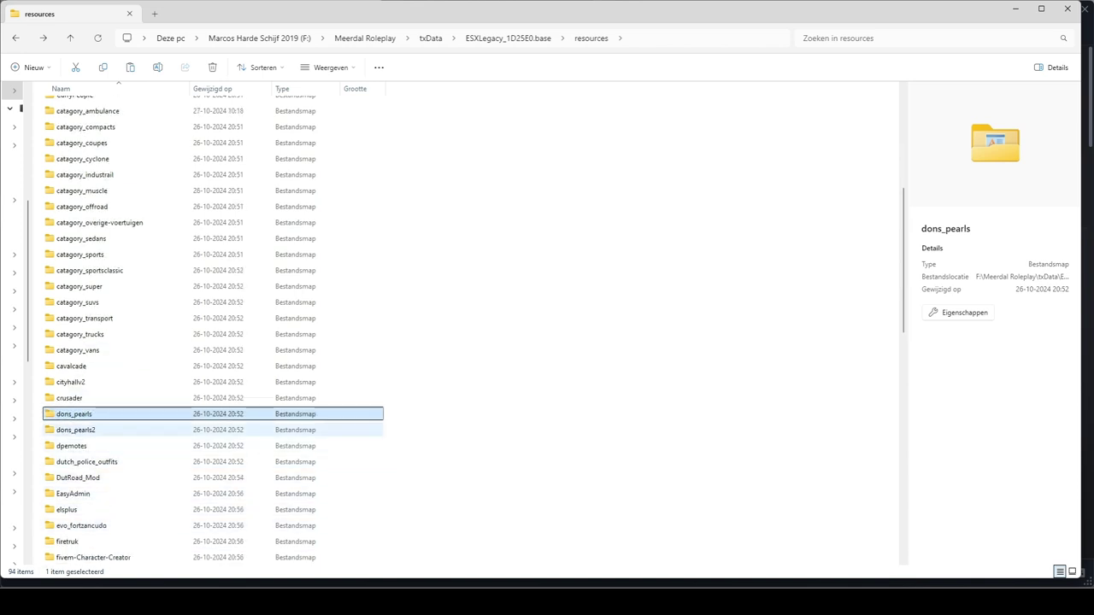
pyautogui.press('Return')
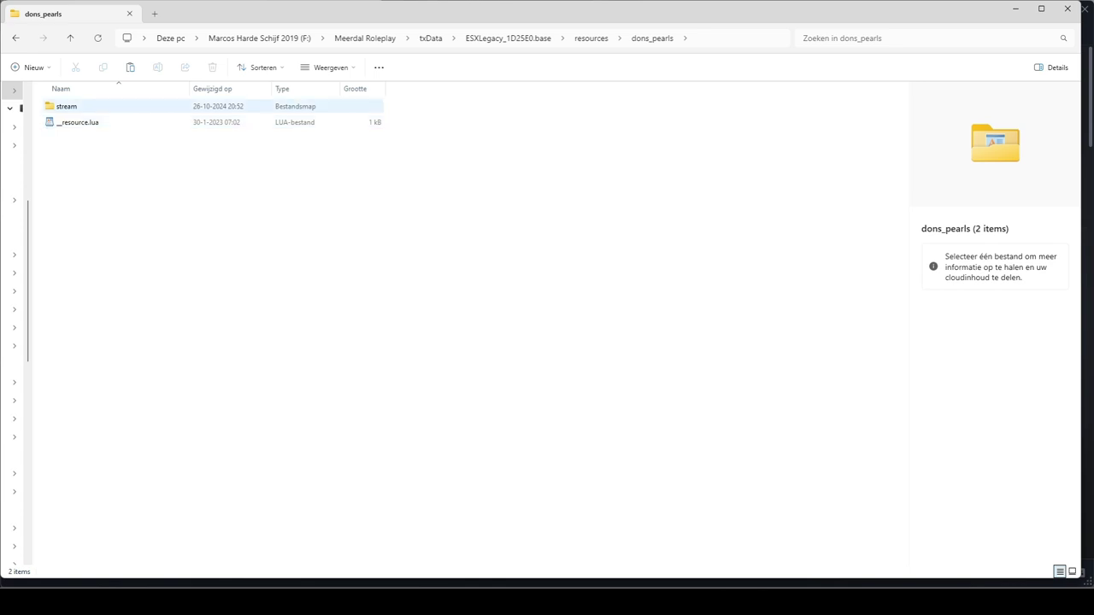
pyautogui.doubleClick(66, 106)
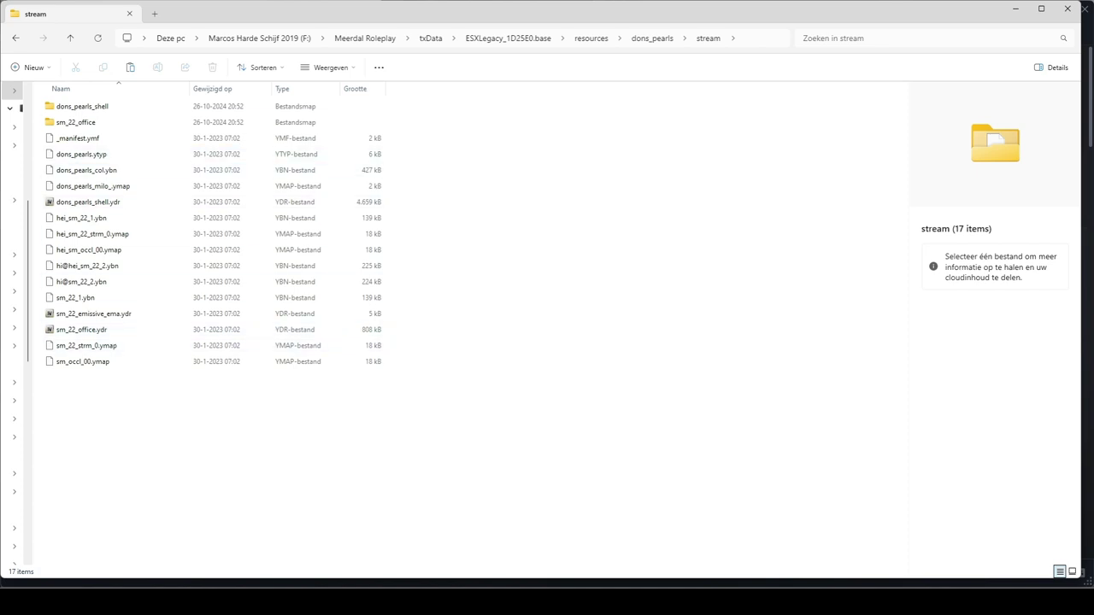
pyautogui.hotkey('alt', 'Left')
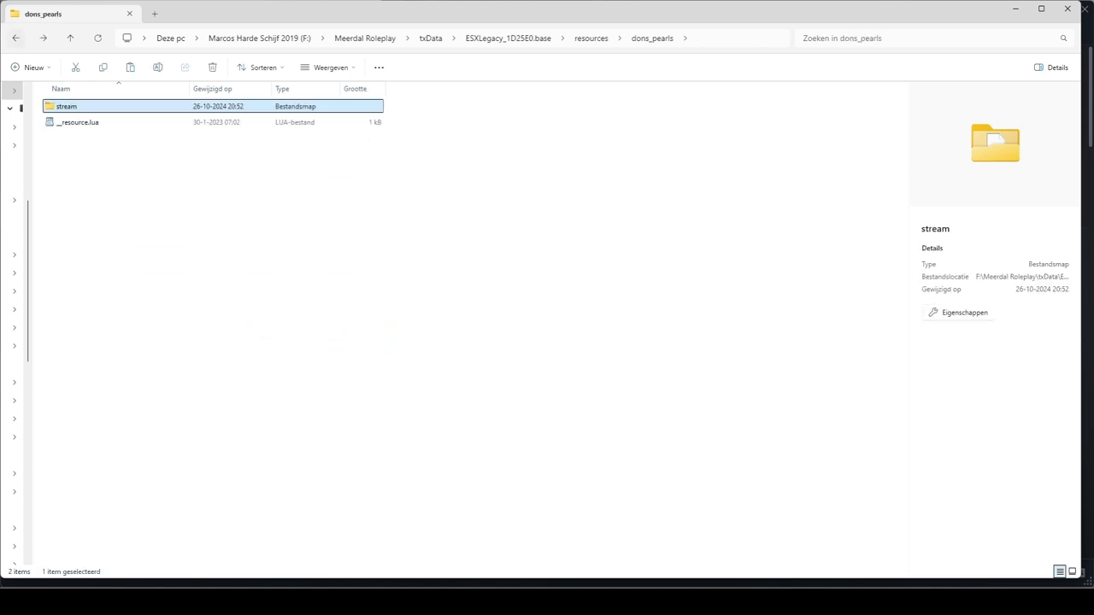
pyautogui.hotkey('alt', 'Left')
# Open the sc1_23_chicken.ydr model from the stream folder of brandweerkazerne-1.
pyautogui.scroll(4, 96, 314)
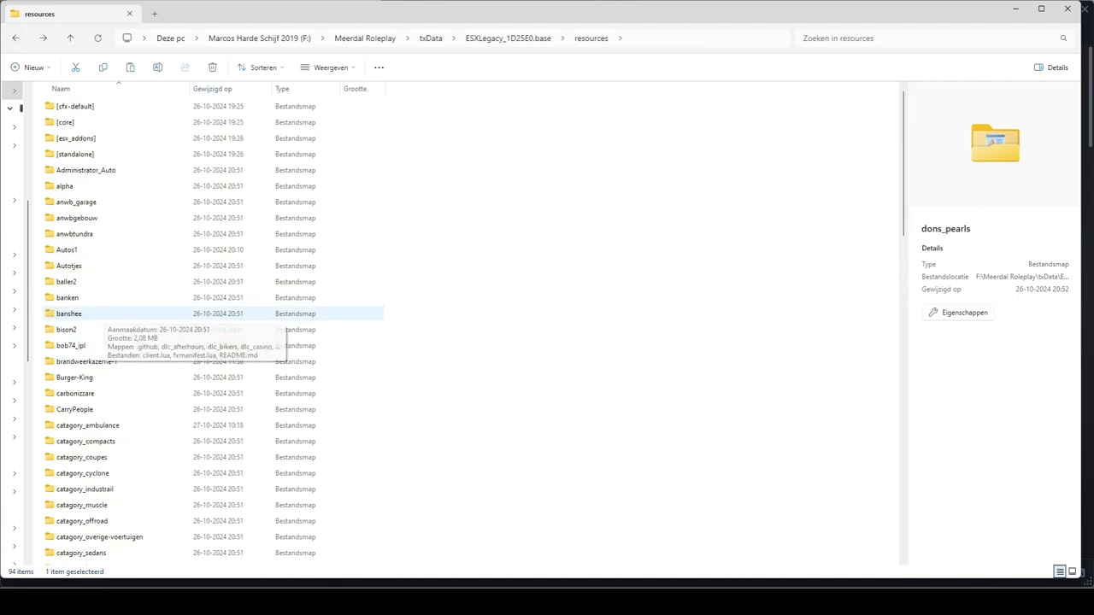
pyautogui.doubleClick(85, 362)
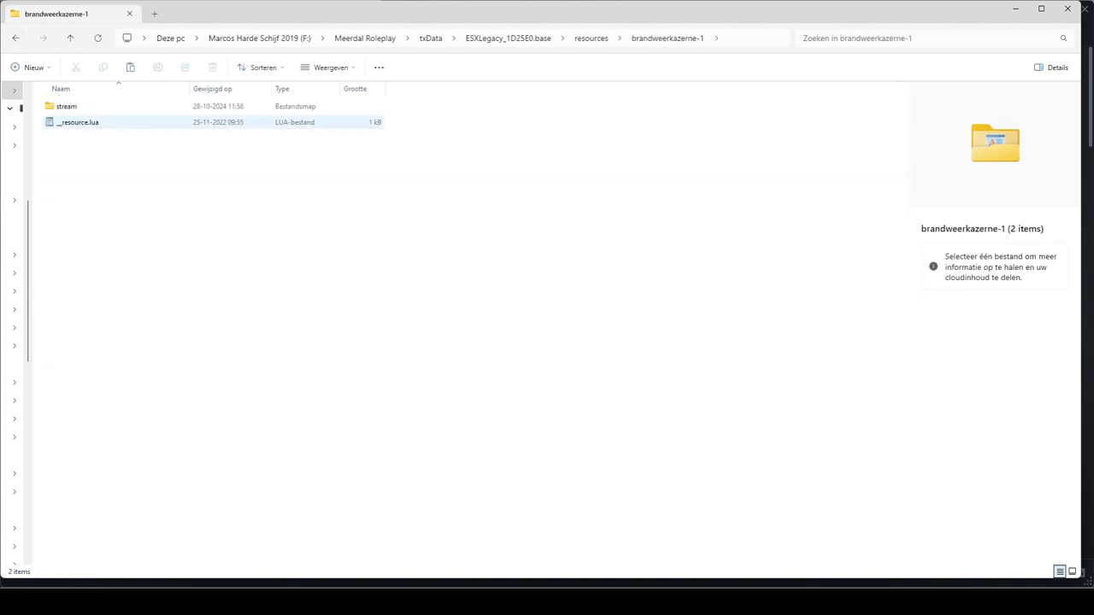
pyautogui.doubleClick(65, 106)
pyautogui.click(86, 122)
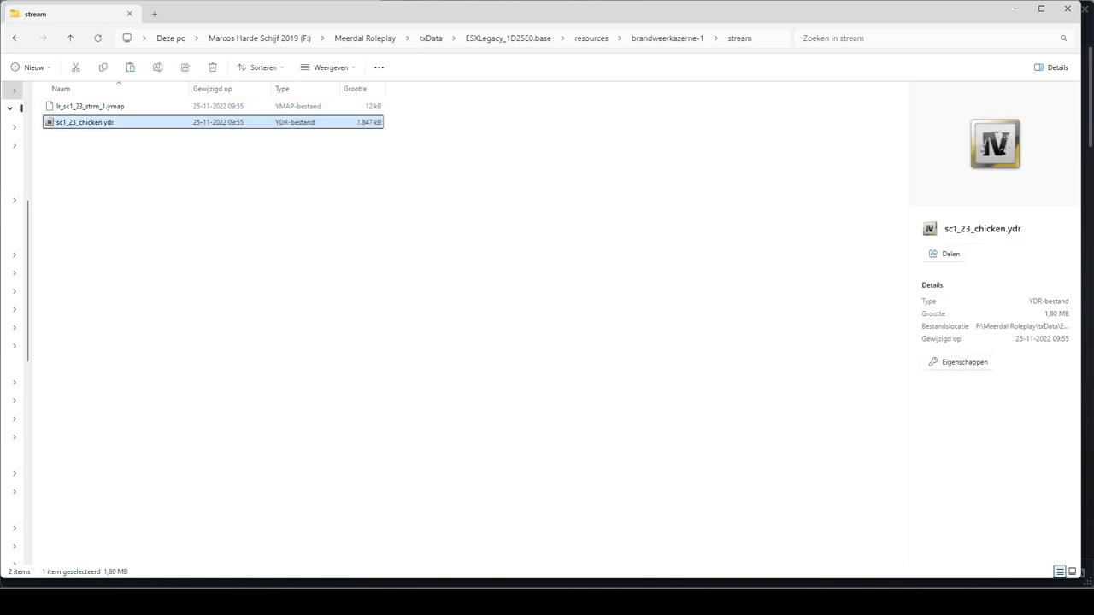
pyautogui.press('Return')
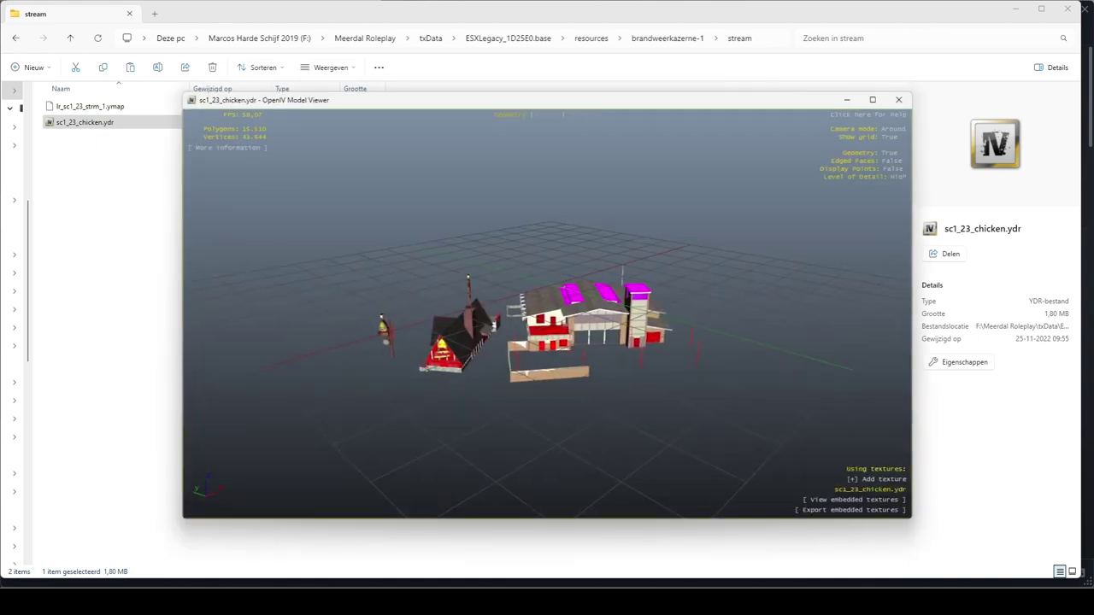
# Examine the fire station model from several angles and up close, and close the model viewer.
pyautogui.moveTo(547, 313); pyautogui.dragTo(513, 271)
pyautogui.scroll(6, 547, 313)
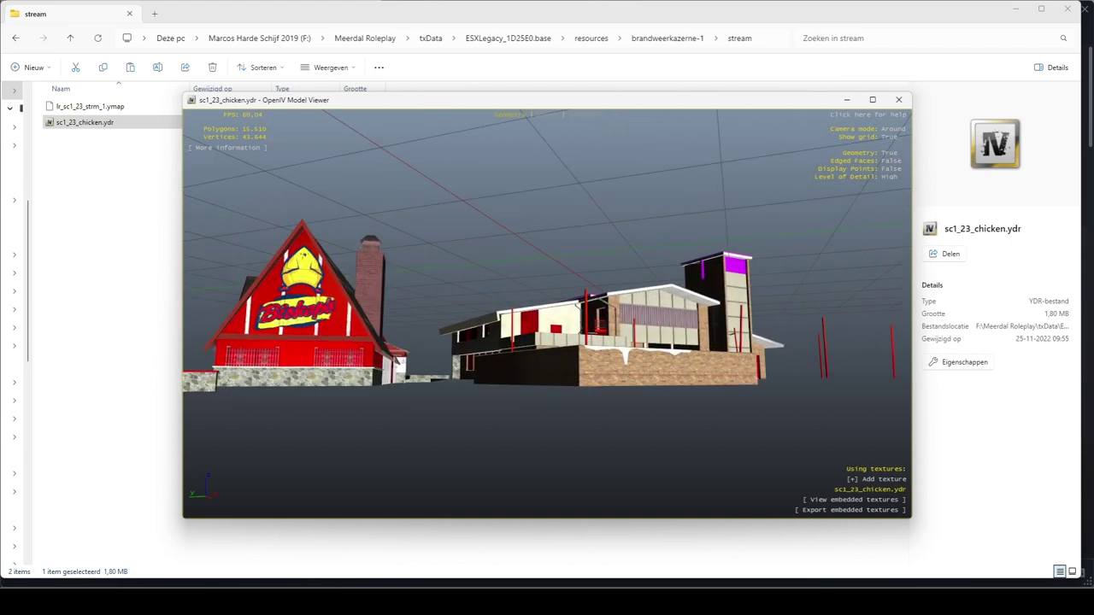
pyautogui.moveTo(547, 313); pyautogui.dragTo(471, 313)
pyautogui.scroll(8, 547, 313)
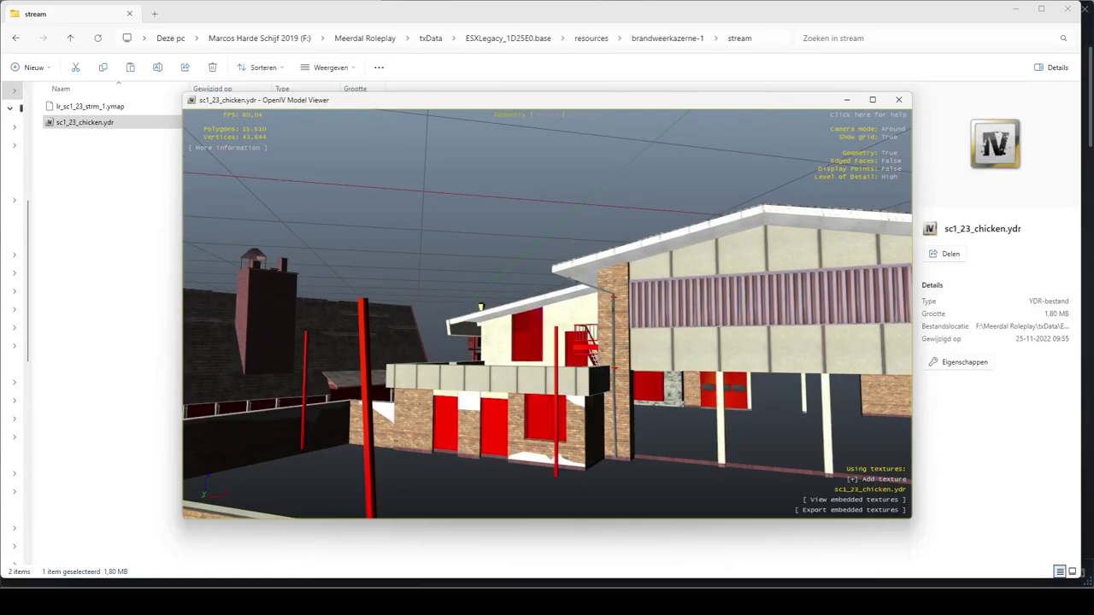
pyautogui.scroll(6, 547, 312)
pyautogui.moveTo(547, 313); pyautogui.dragTo(666, 376)
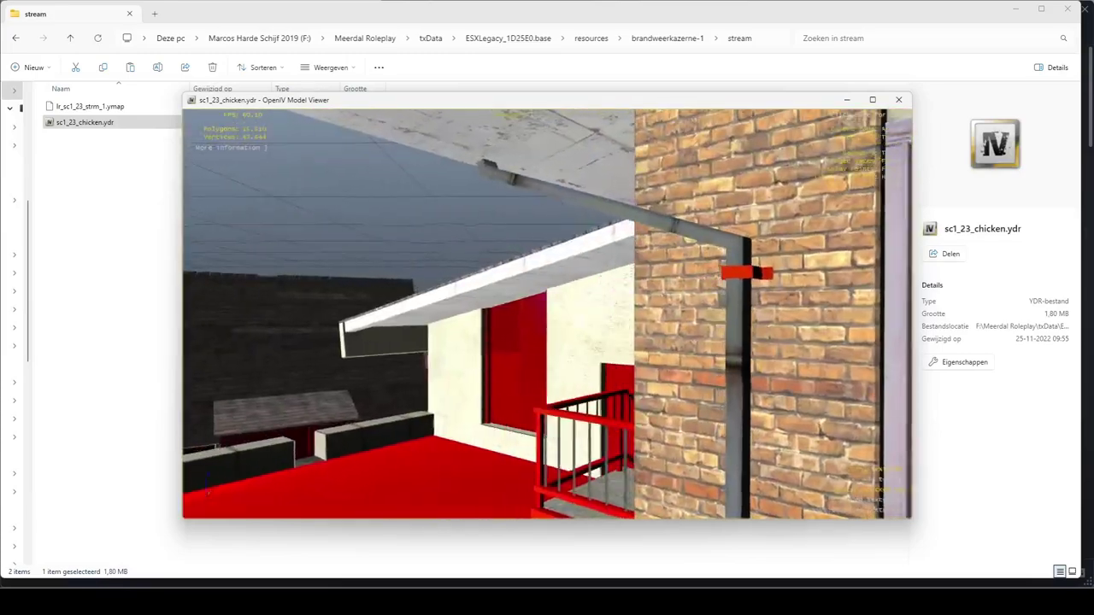
pyautogui.scroll(-8, 547, 313)
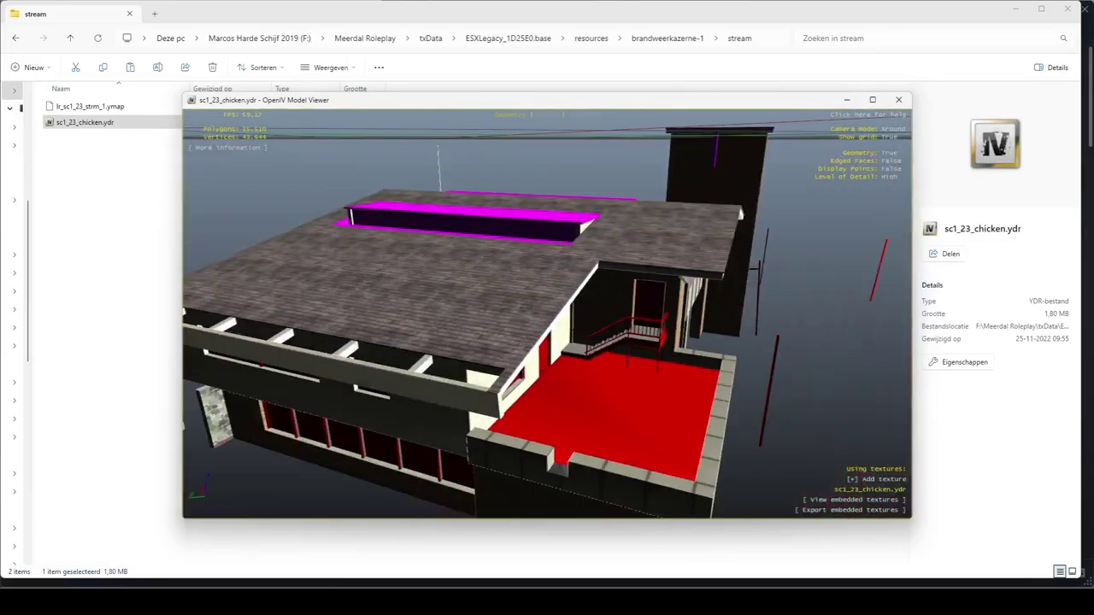
pyautogui.click(898, 100)
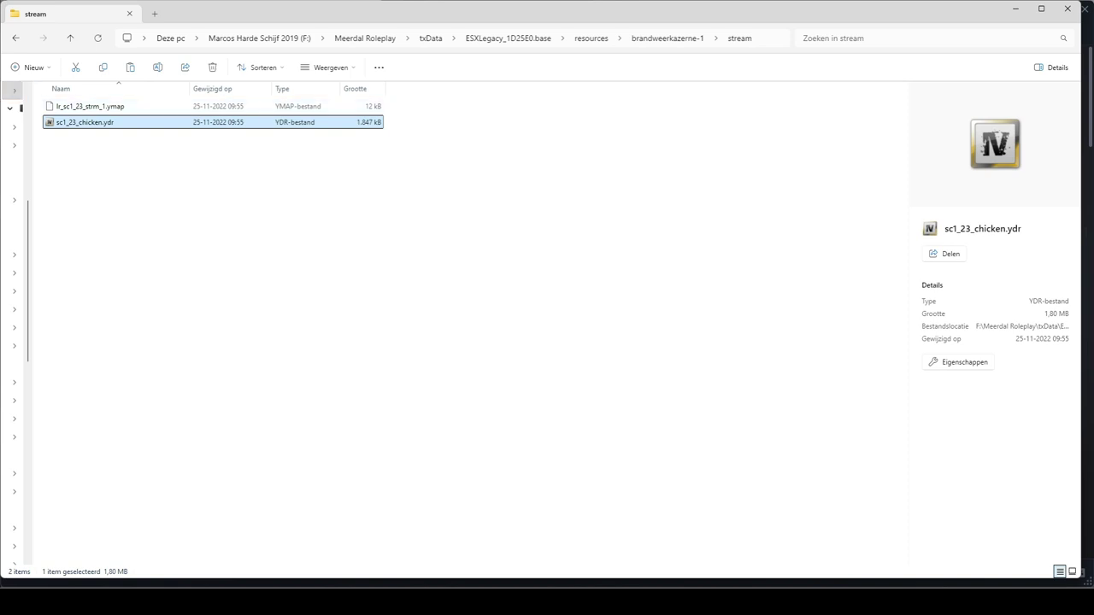
# Return to the resources folder and look through the resource folders from the vehicle categories down to No-NPC.
pyautogui.press('BackSpace')
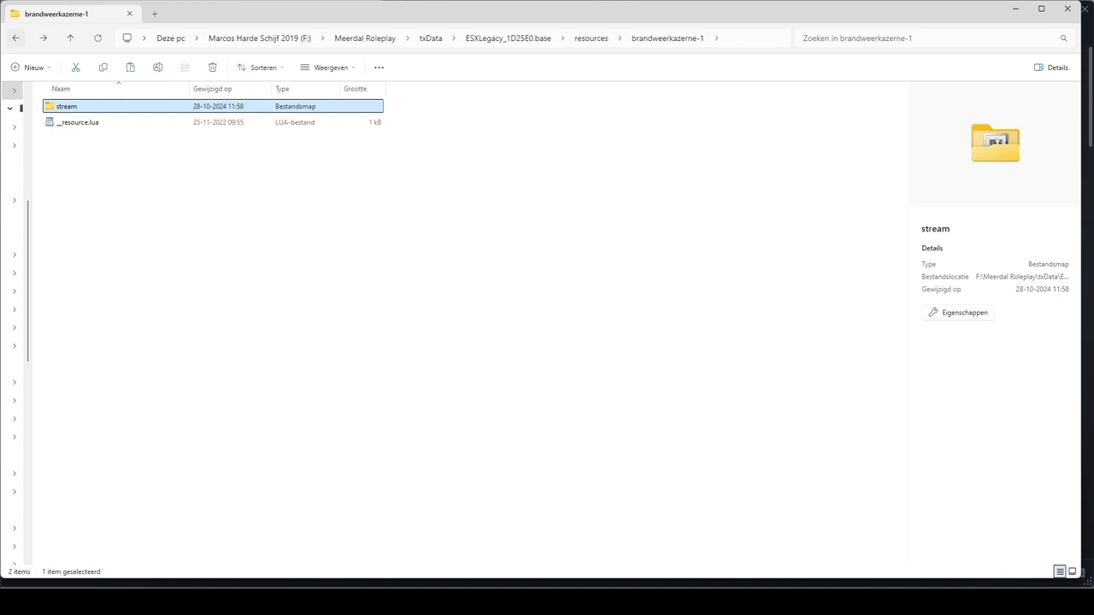
pyautogui.press('BackSpace')
pyautogui.scroll(-2, 214, 466)
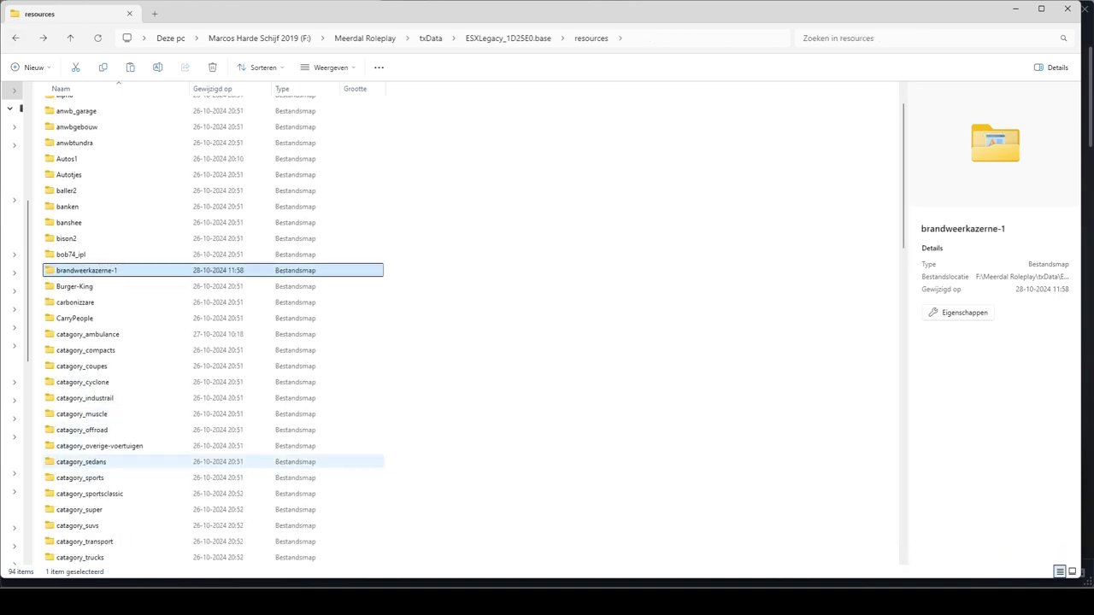
pyautogui.scroll(-6, 145, 462)
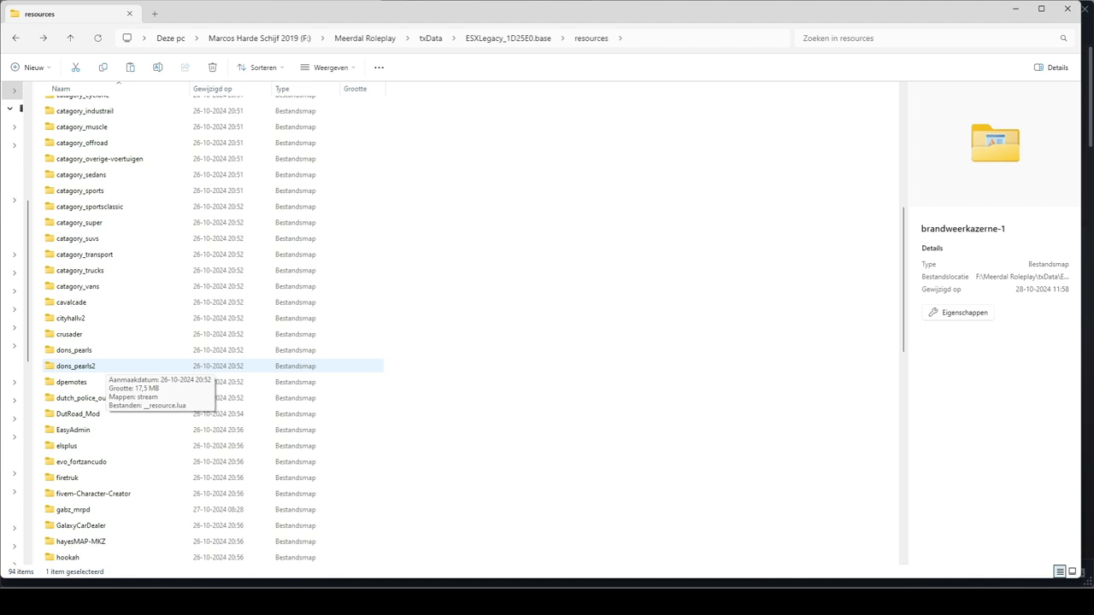
pyautogui.scroll(-3, 162, 491)
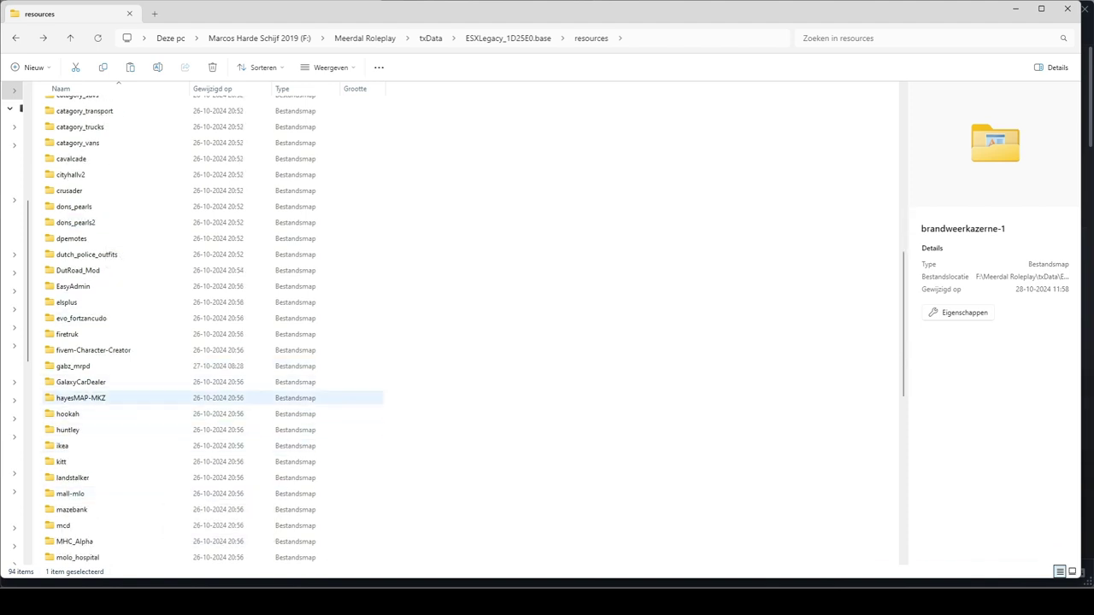
pyautogui.scroll(-1, 171, 496)
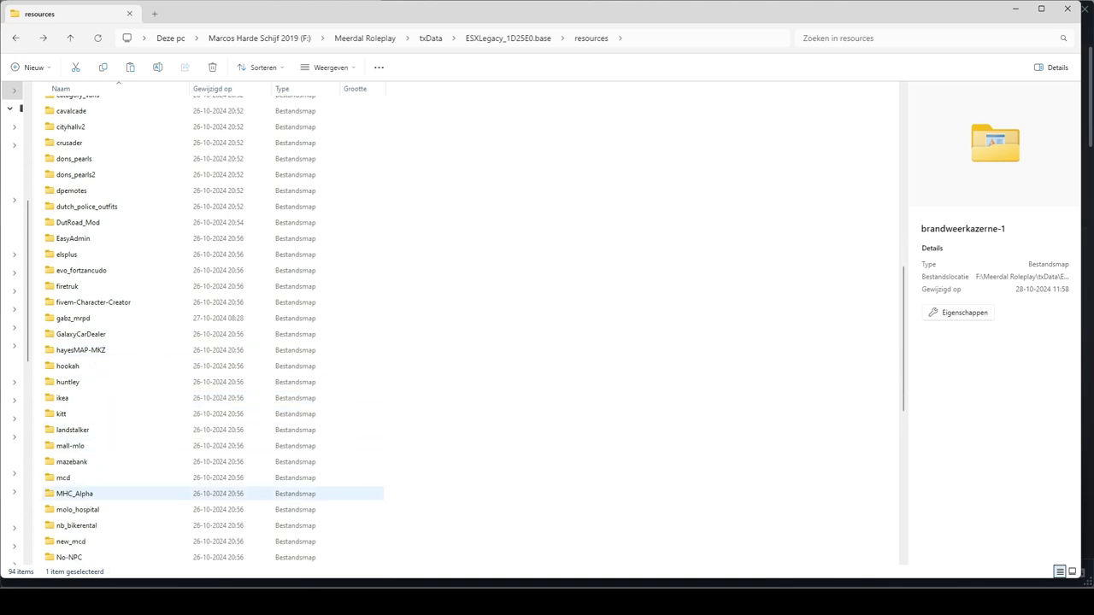
pyautogui.scroll(2, 171, 492)
pyautogui.scroll(-2, 171, 487)
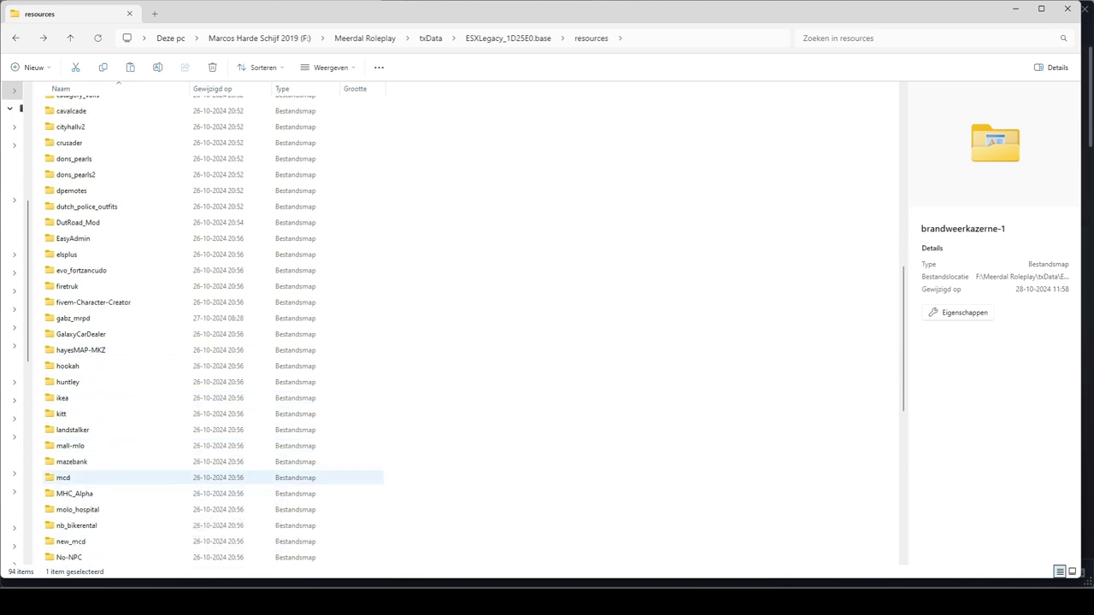
# Open the dt1_12_build3.ydr model from the stream folder of the hookah resource.
pyautogui.doubleClick(68, 366)
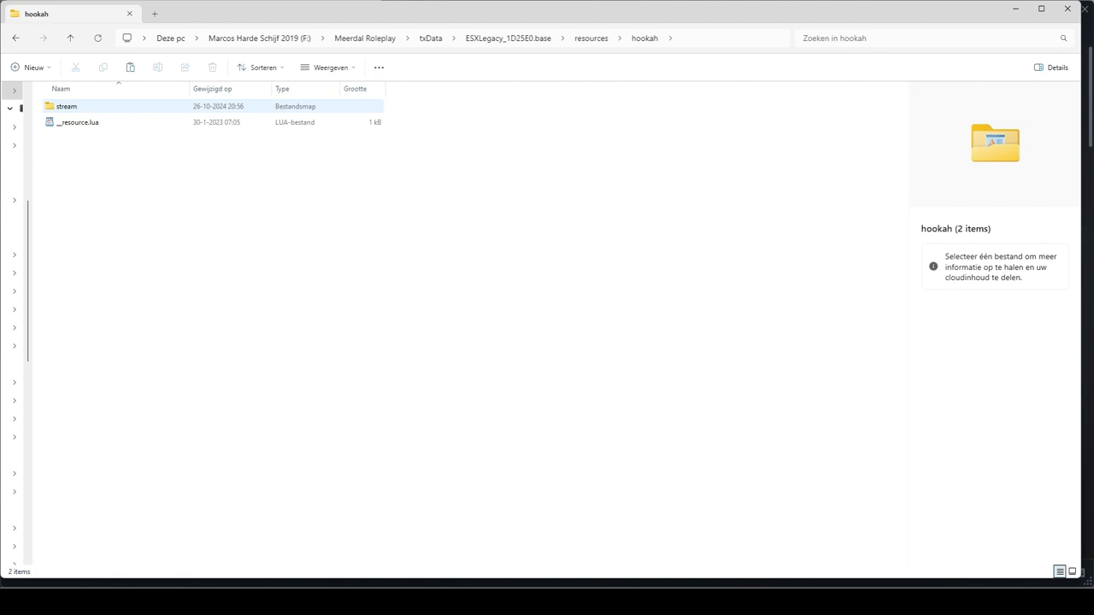
pyautogui.doubleClick(67, 106)
pyautogui.click(82, 170)
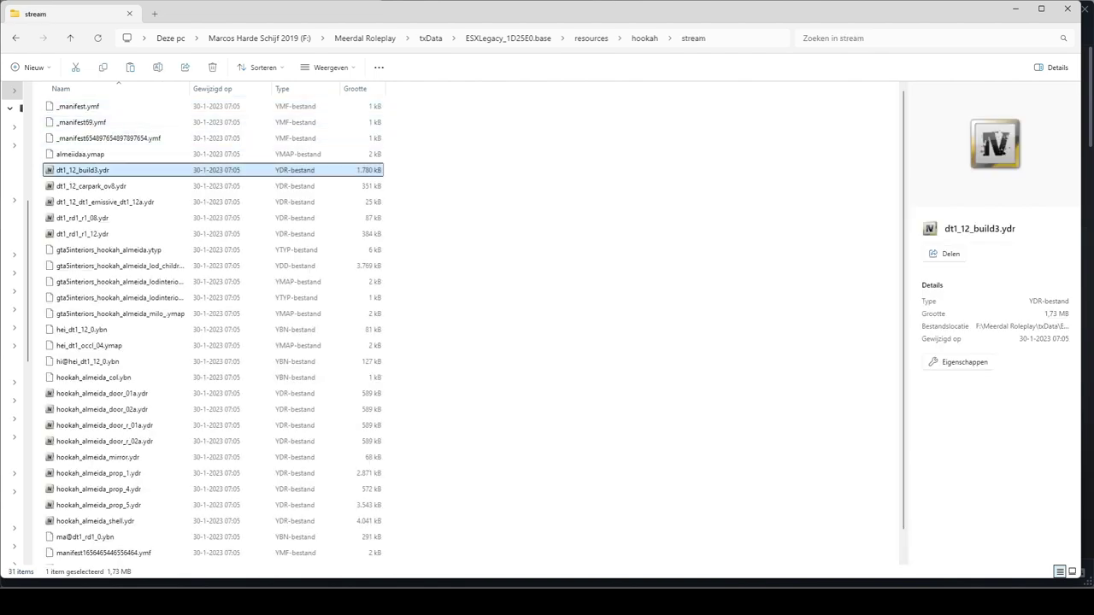
pyautogui.doubleClick(82, 170)
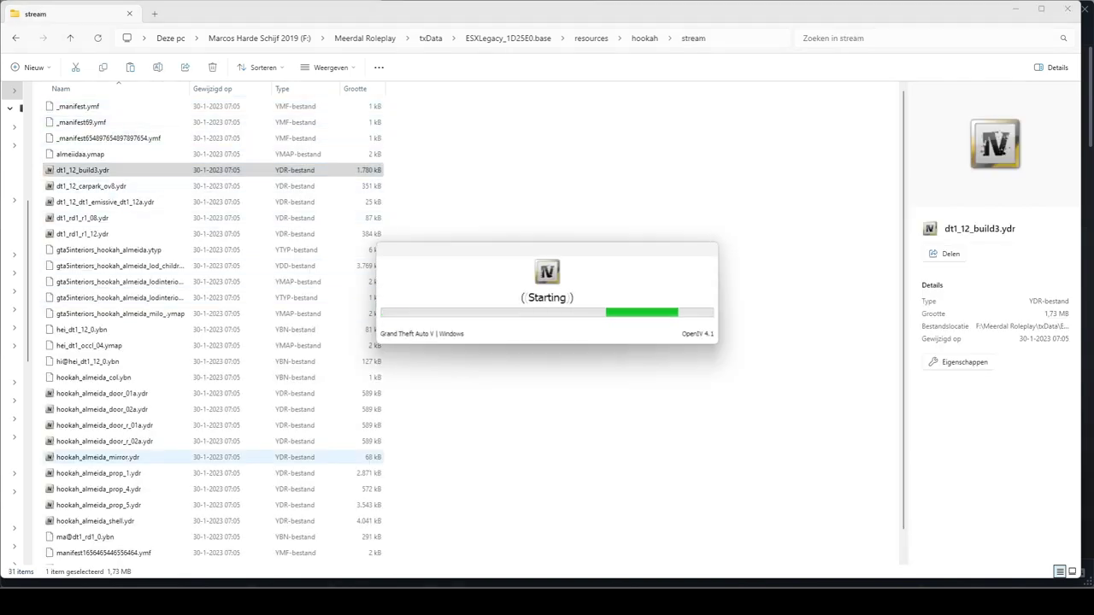
pyautogui.scroll(-1, 98, 462)
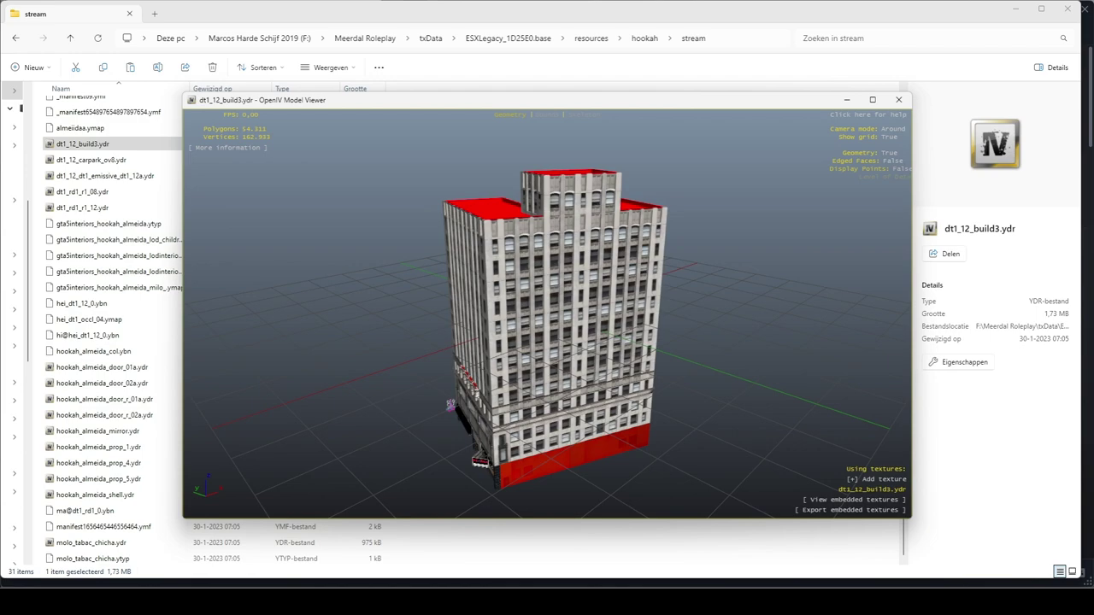
# Examine the hookah building model from several sides, close the viewer, and look over the files in the stream folder.
pyautogui.moveTo(547, 313); pyautogui.dragTo(650, 265)
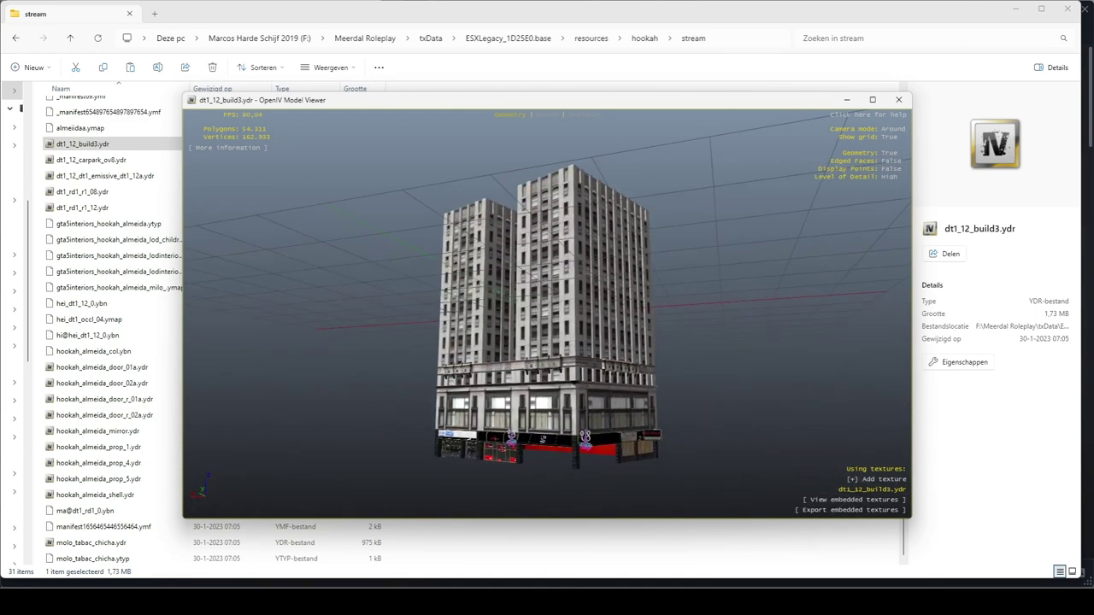
pyautogui.moveTo(547, 313); pyautogui.dragTo(649, 308)
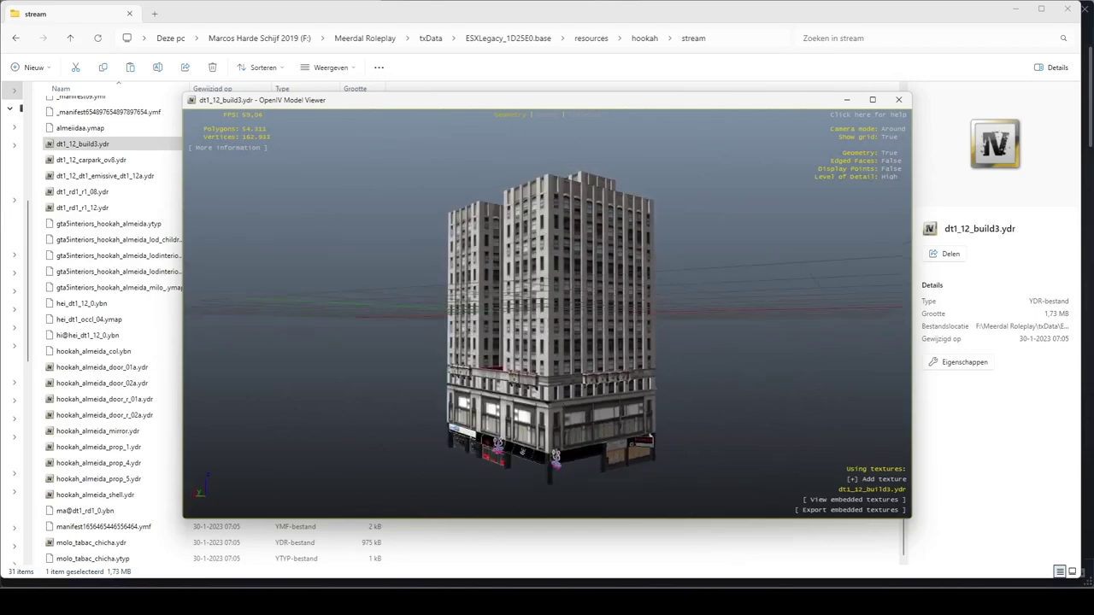
pyautogui.moveTo(547, 313); pyautogui.dragTo(709, 393)
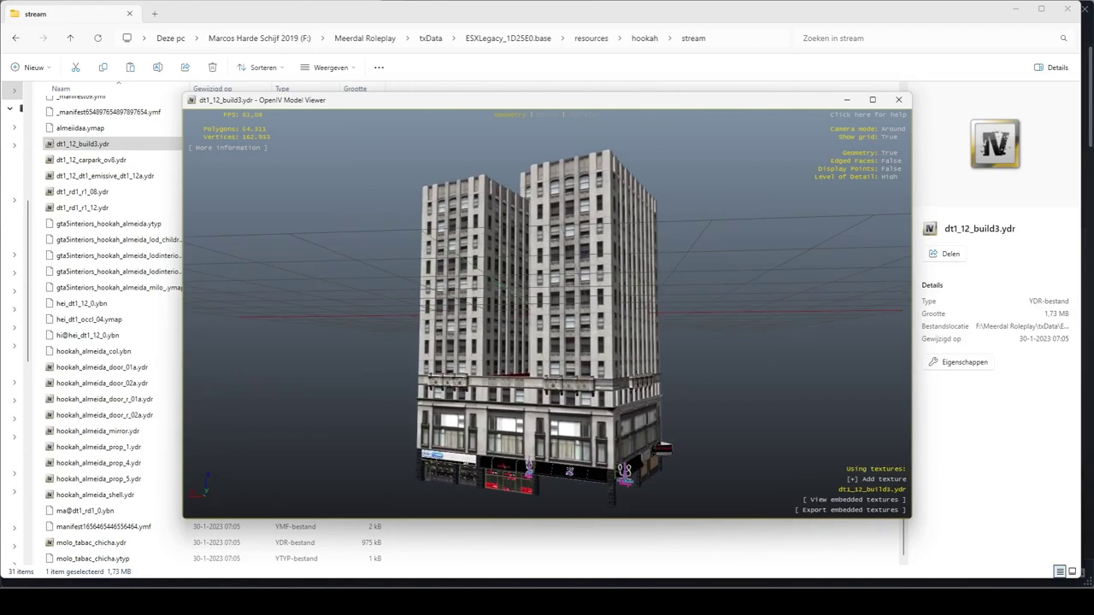
pyautogui.click(898, 99)
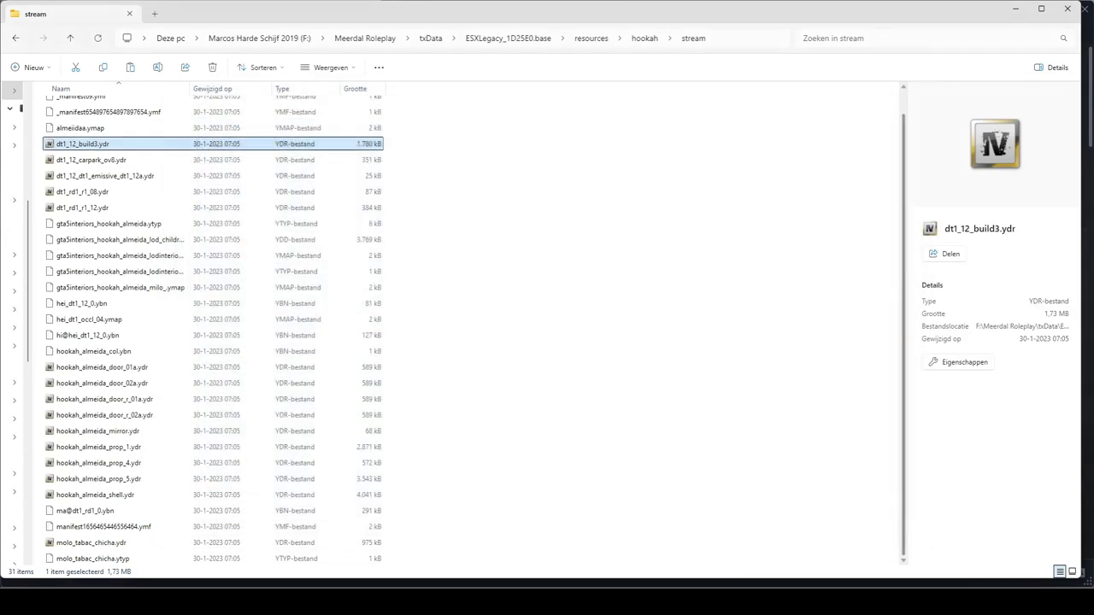
pyautogui.scroll(1, 214, 325)
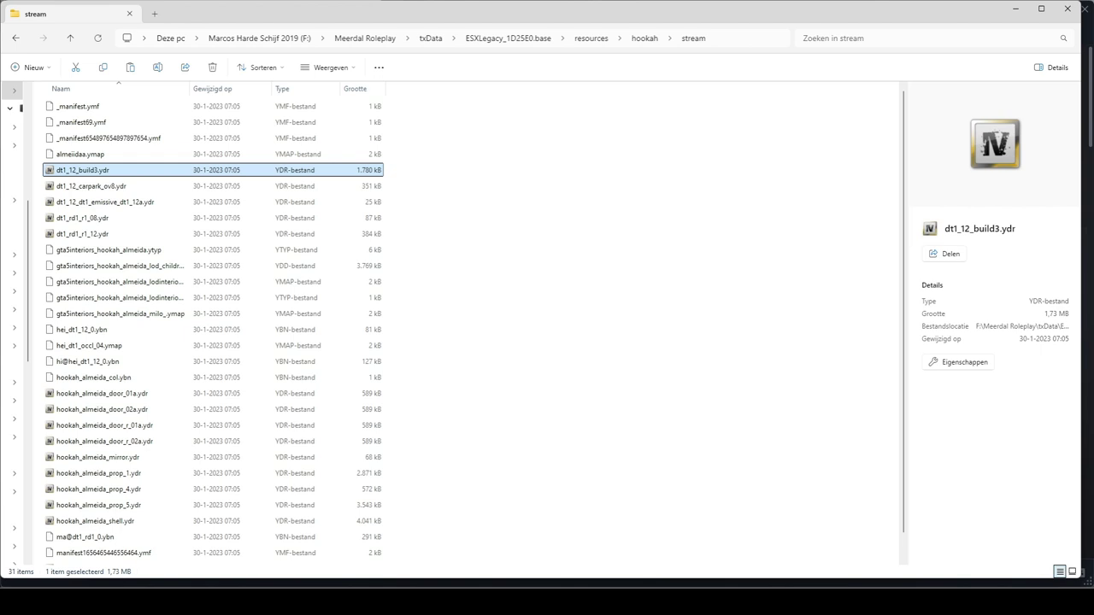
pyautogui.scroll(-1, 214, 325)
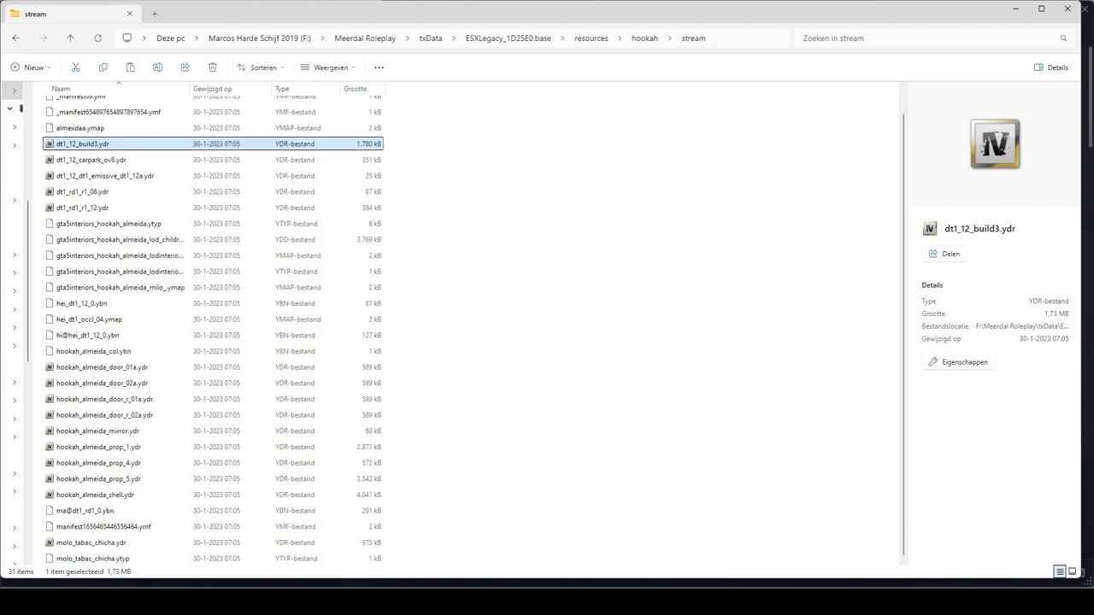
pyautogui.scroll(1, 214, 324)
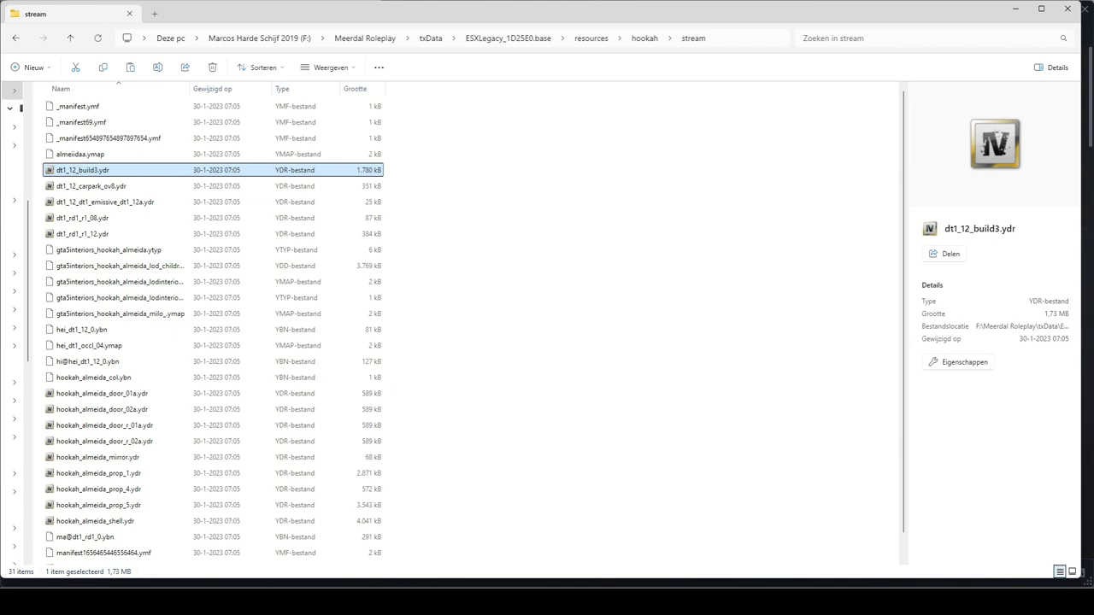